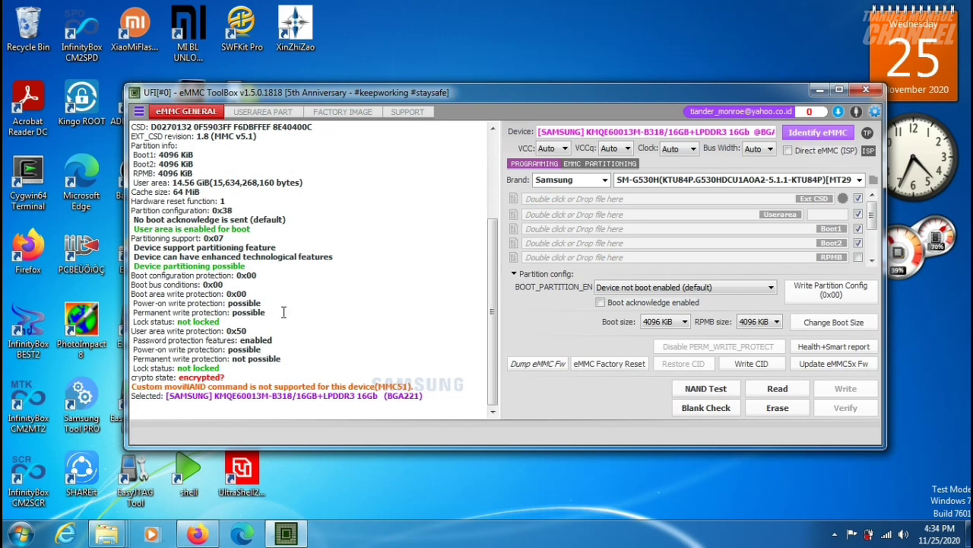
Step: View the user area partitions and check the backed-up modem images in the user_part folder
left_click(266, 113)
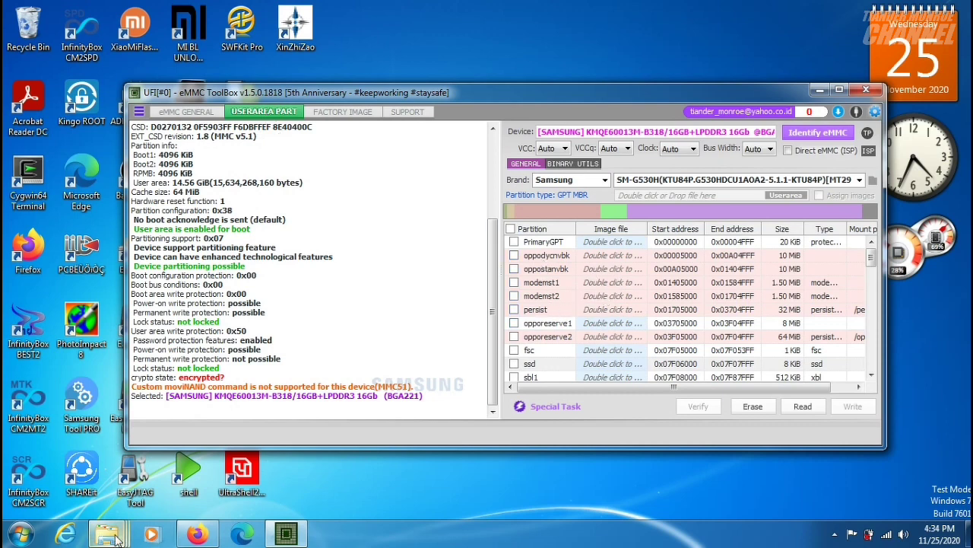
mouse_move(107, 534)
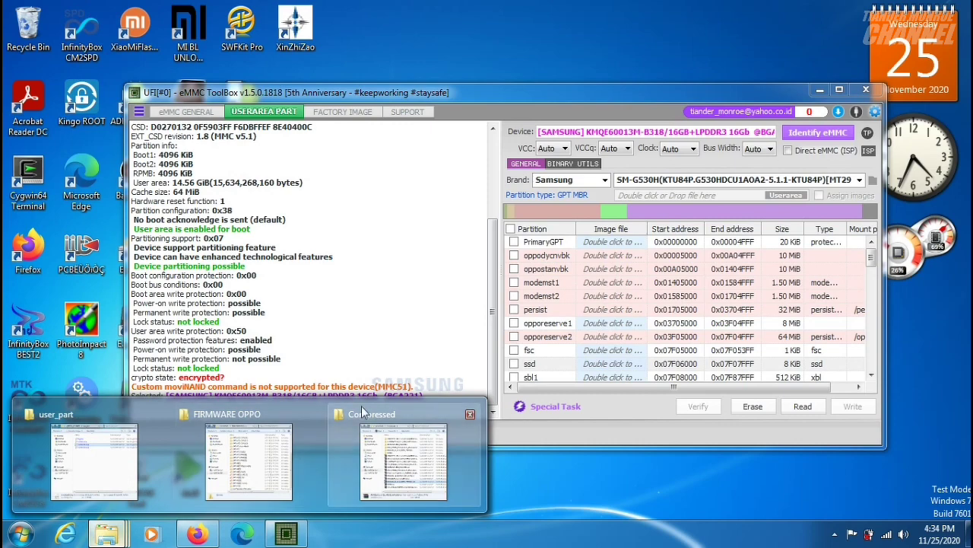
left_click(93, 460)
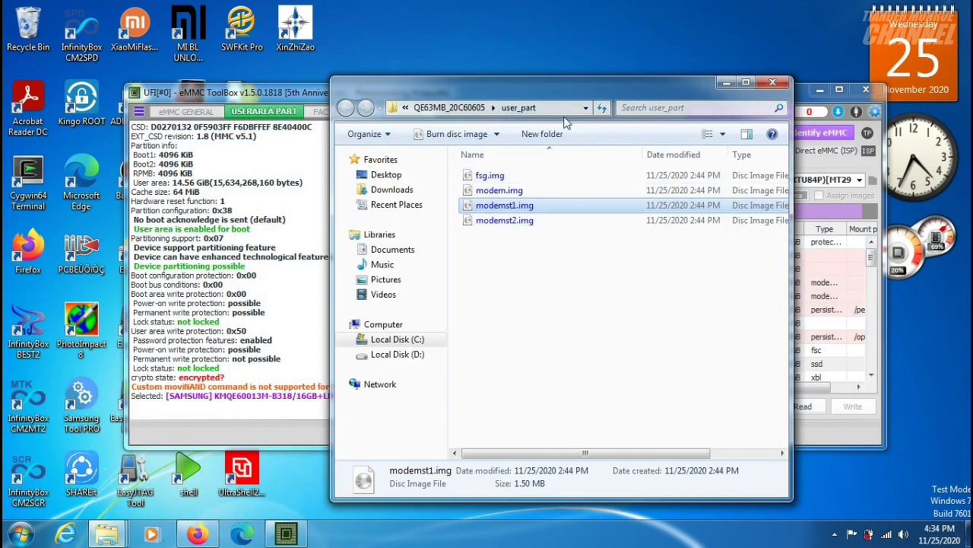
left_click(722, 83)
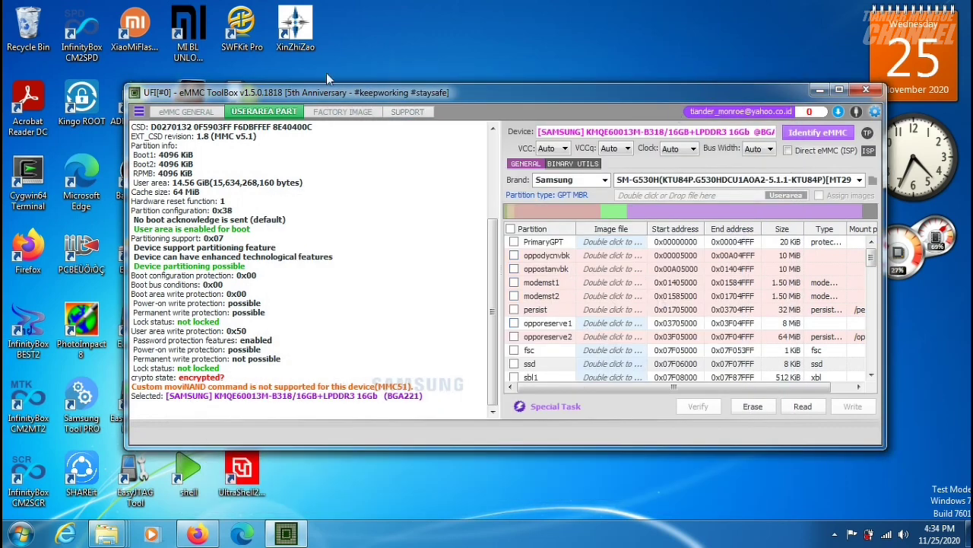
Step: Switch to factory image flashing and set the vendor platform to Qualcomm
left_click(339, 114)
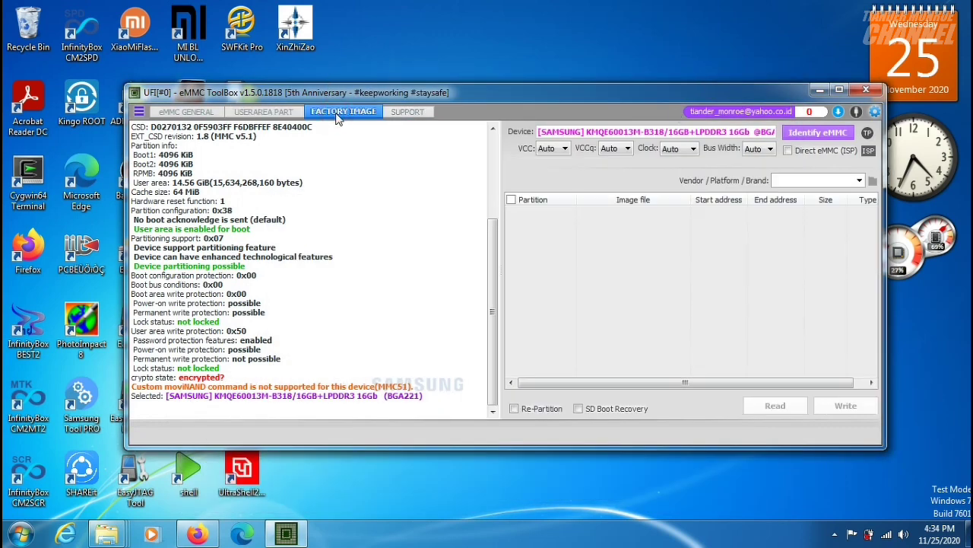
left_click(857, 181)
scroll(832, 191, "up", 1)
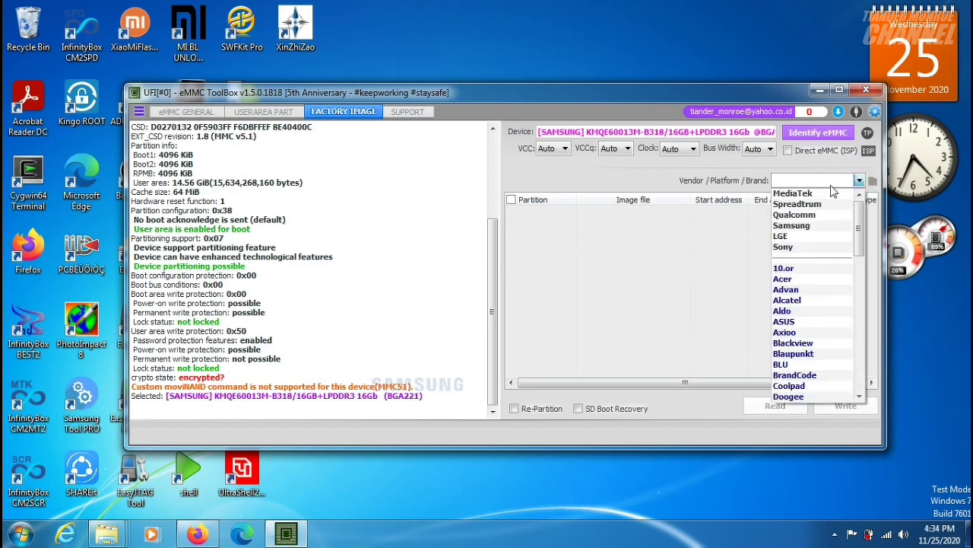
left_click(794, 215)
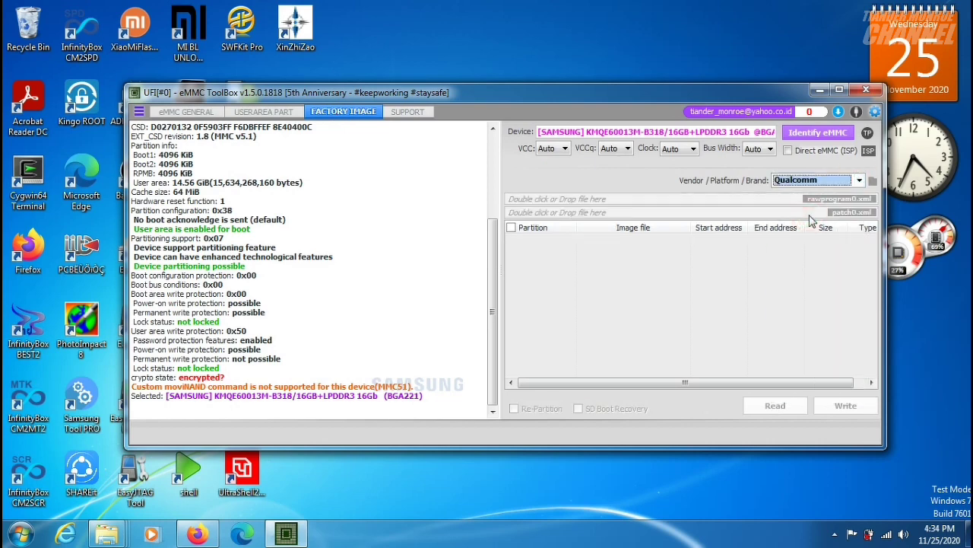
Step: Inspect the contents of the extracted RMX1811_11_A.26_190516_3f98db66 firmware folder in the Compressed downloads
mouse_move(107, 534)
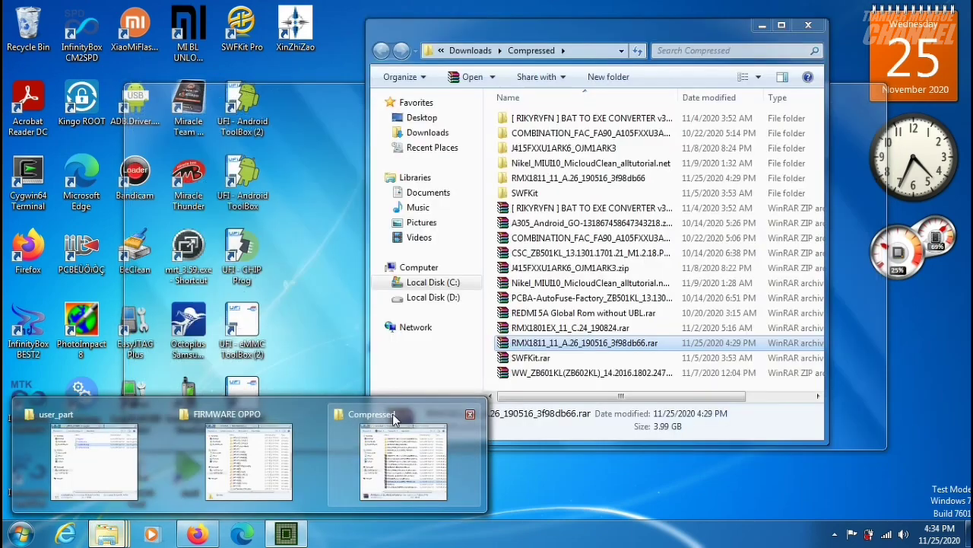
left_click(393, 425)
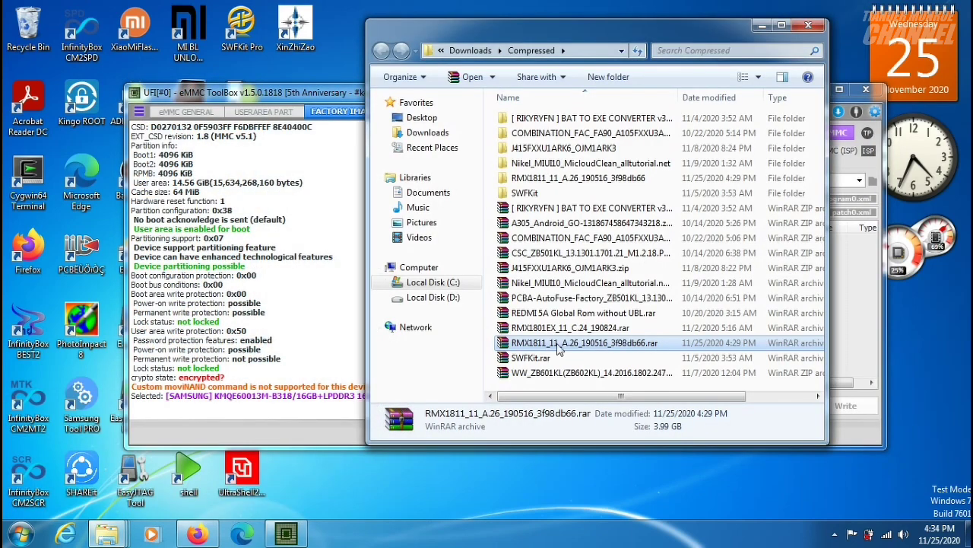
left_click(546, 181)
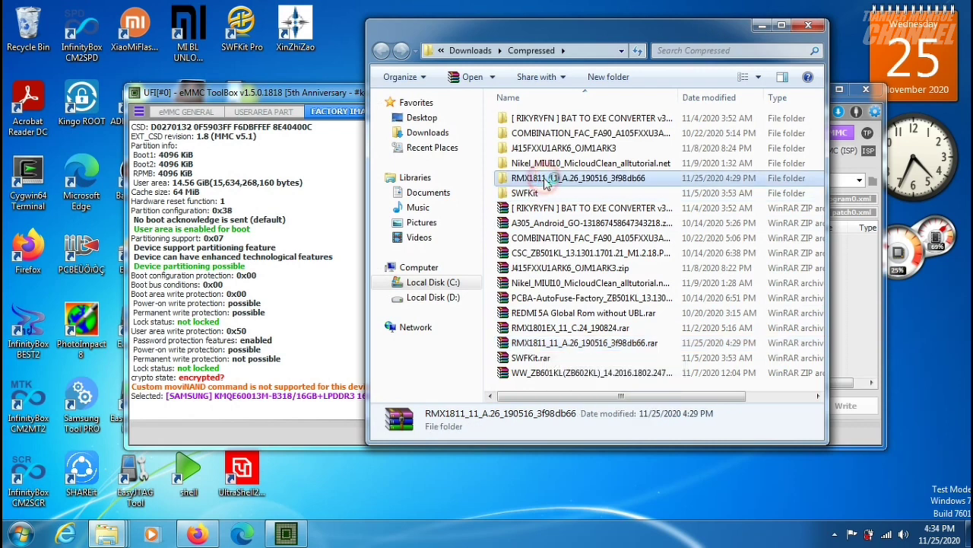
double_click(546, 181)
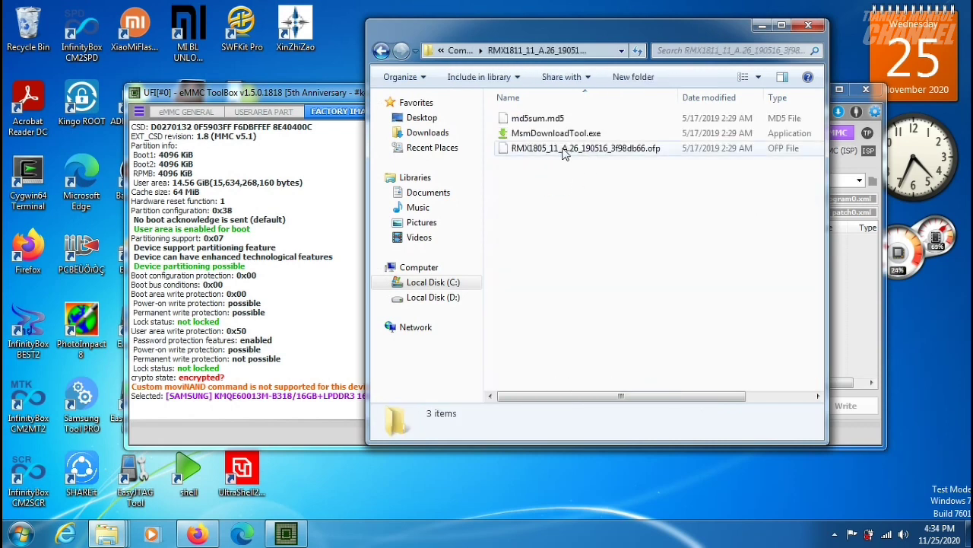
mouse_move(584, 155)
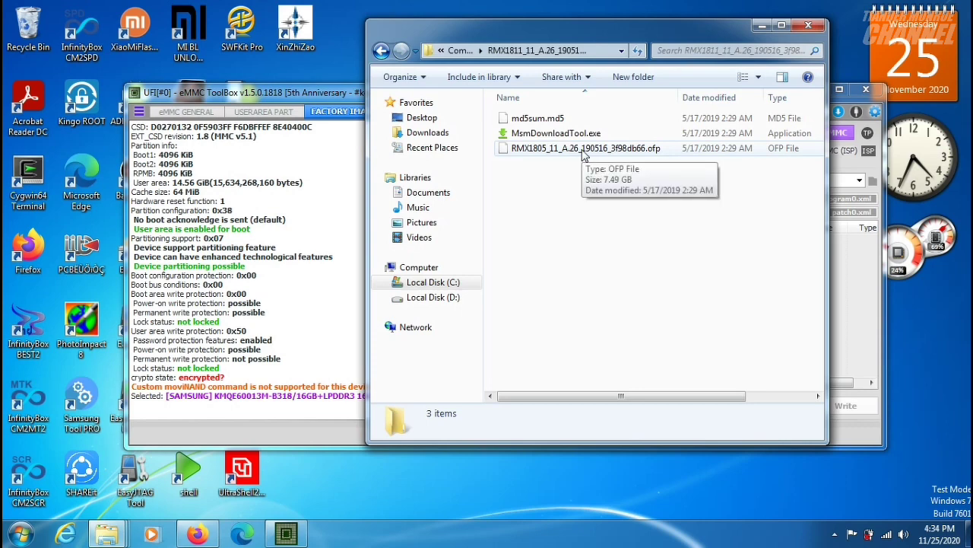
left_click(757, 27)
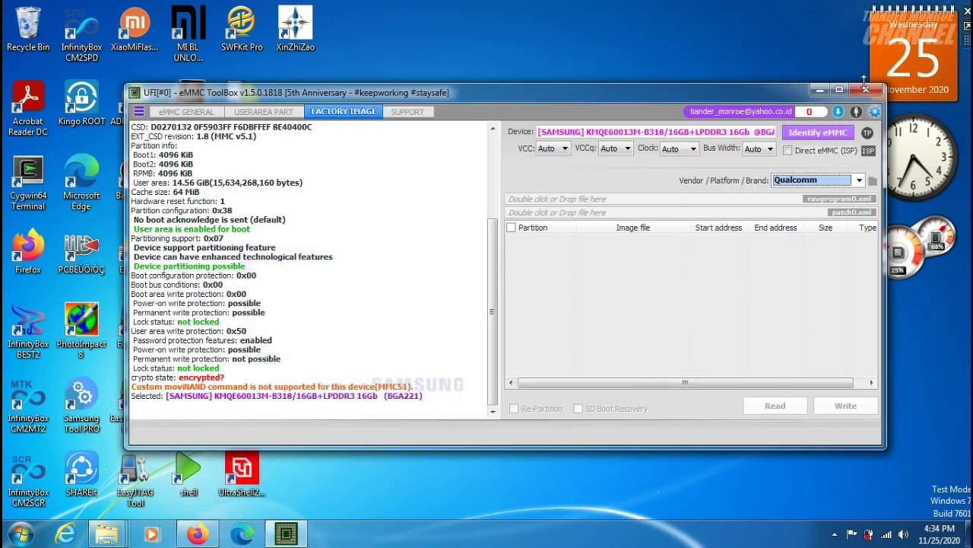
Step: Close the eMMC ToolBox and launch UFI Android ToolBox
left_click(869, 91)
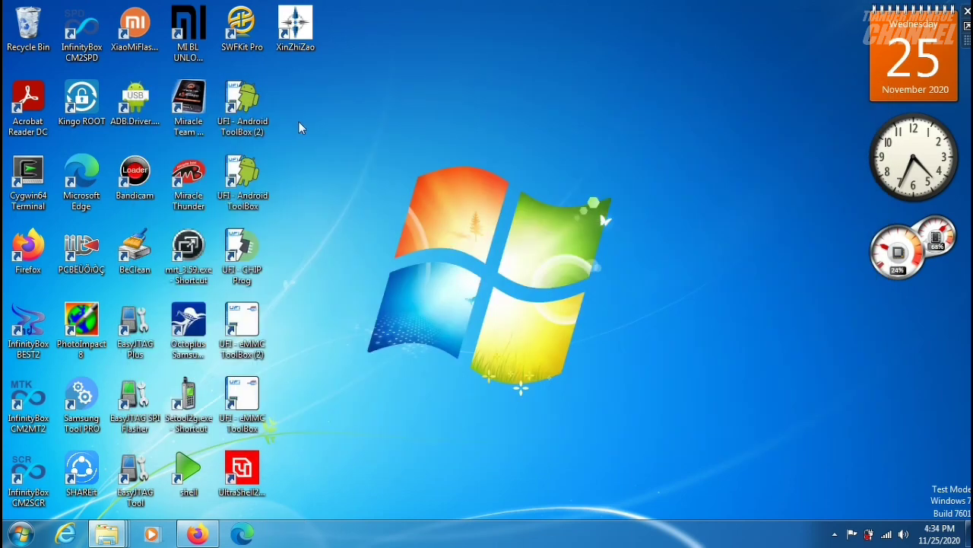
double_click(227, 107)
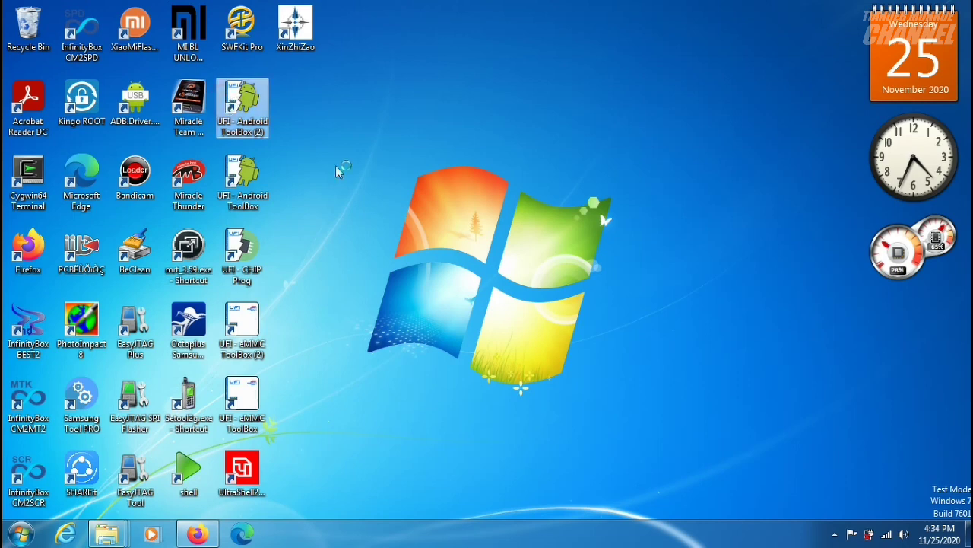
Step: Cut the RMX1811_11_A.26_190516_3f98db66 folder from the Compressed downloads folder
left_click(106, 534)
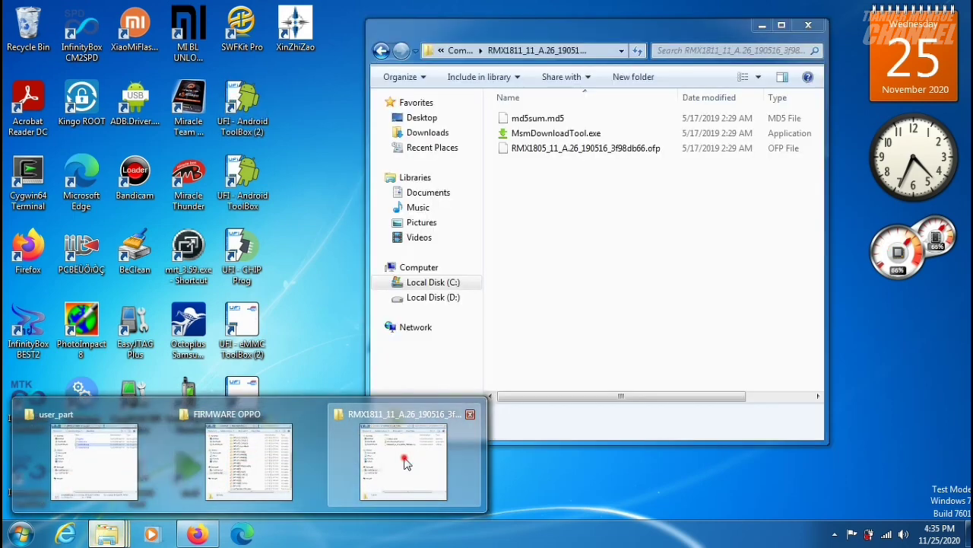
left_click(352, 461)
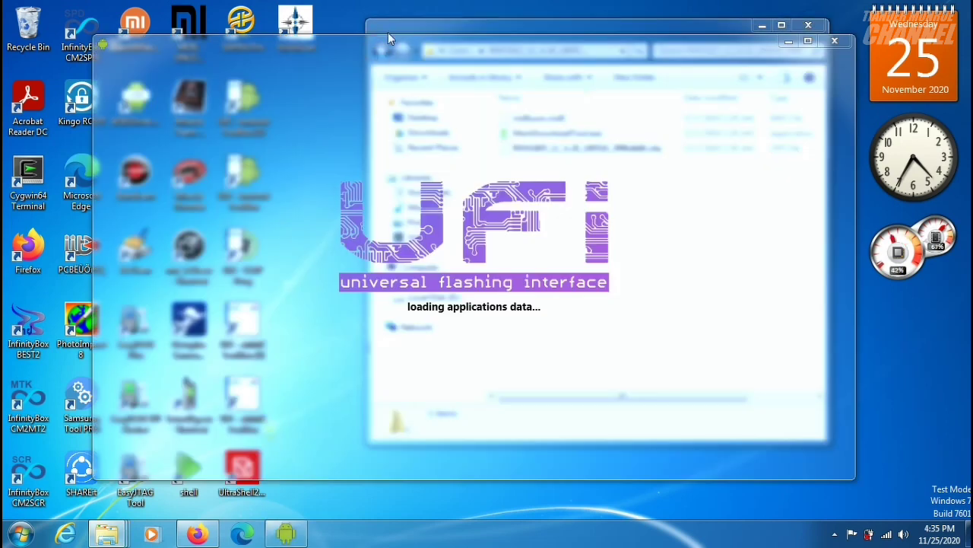
left_click(391, 29)
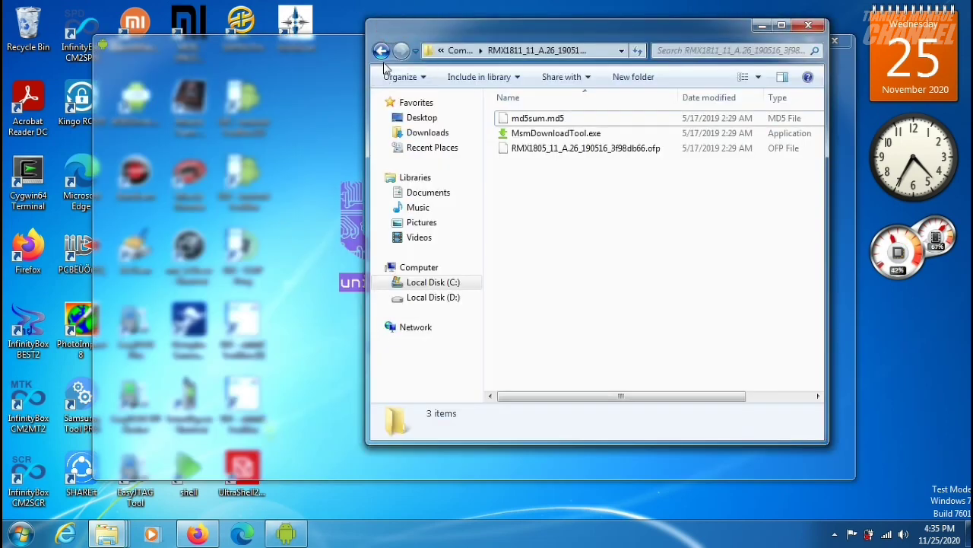
left_click(381, 51)
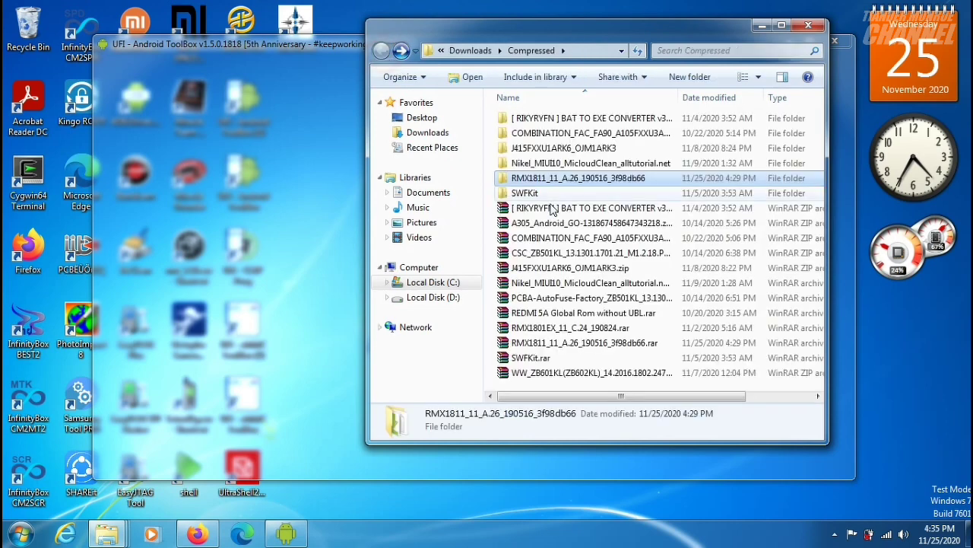
right_click(584, 180)
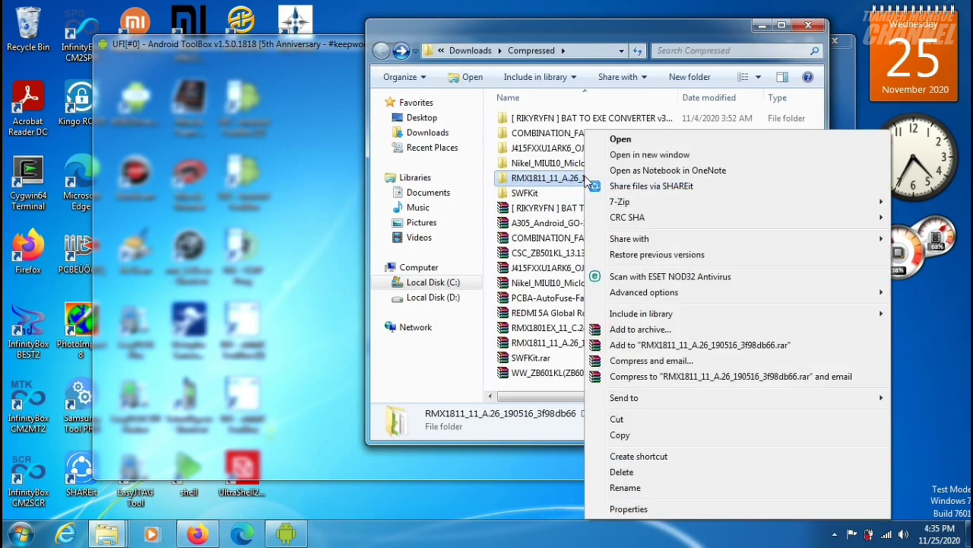
left_click(644, 418)
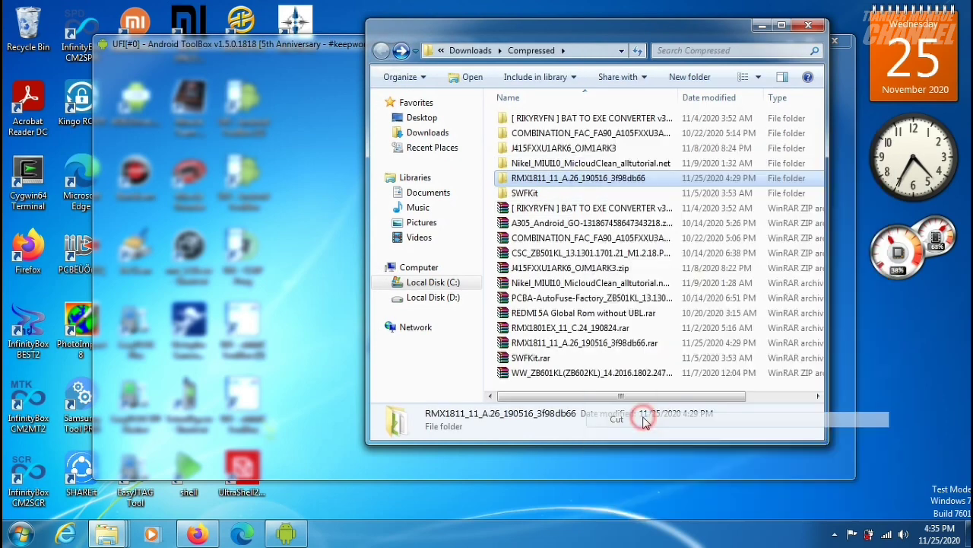
left_click(762, 26)
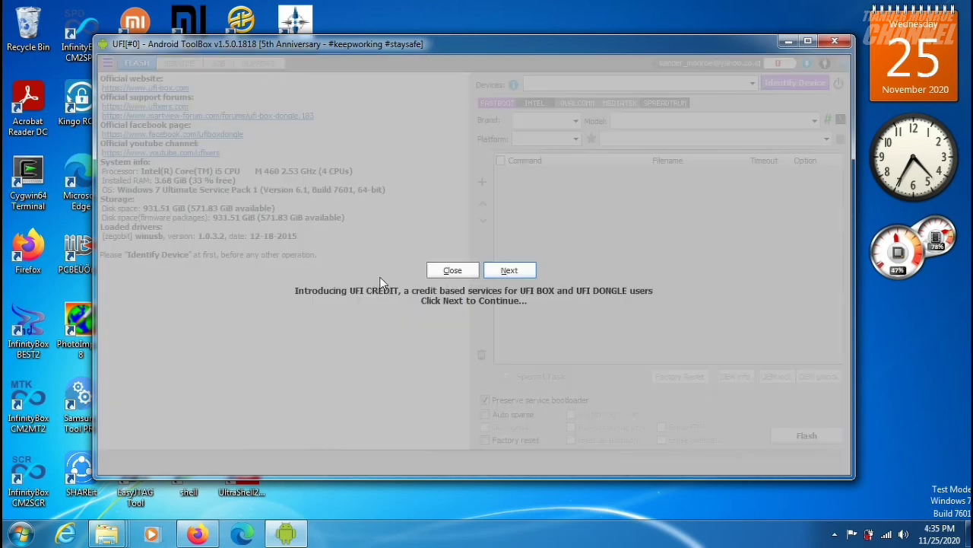
Step: Dismiss the UFI CREDIT introduction and set up Qualcomm flashing with Oppo as the brand
left_click(452, 270)
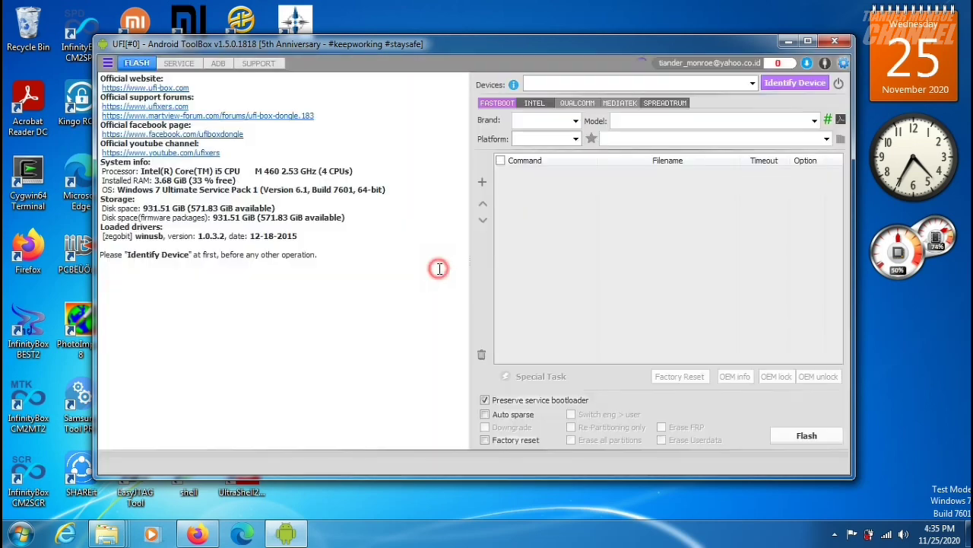
left_click(587, 105)
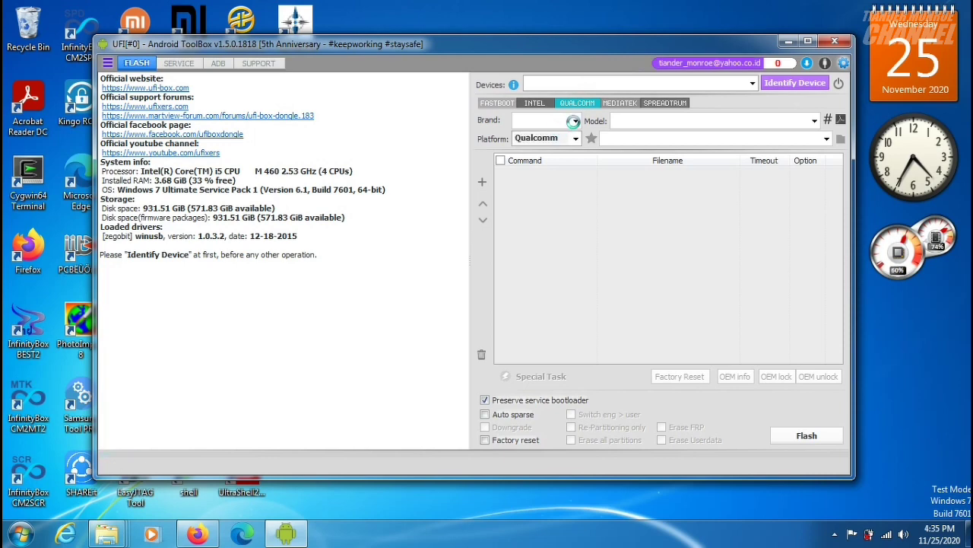
left_click(575, 121)
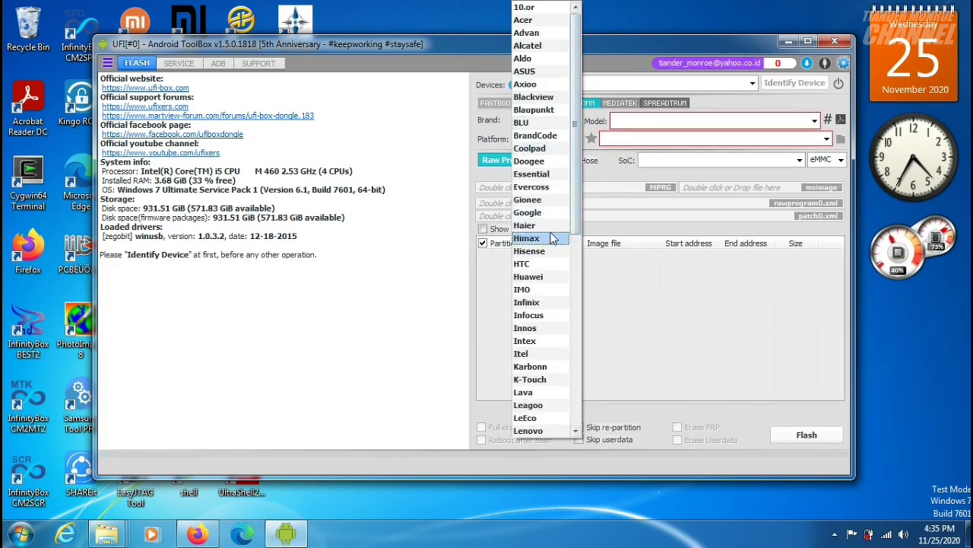
scroll(553, 239, "down", 9)
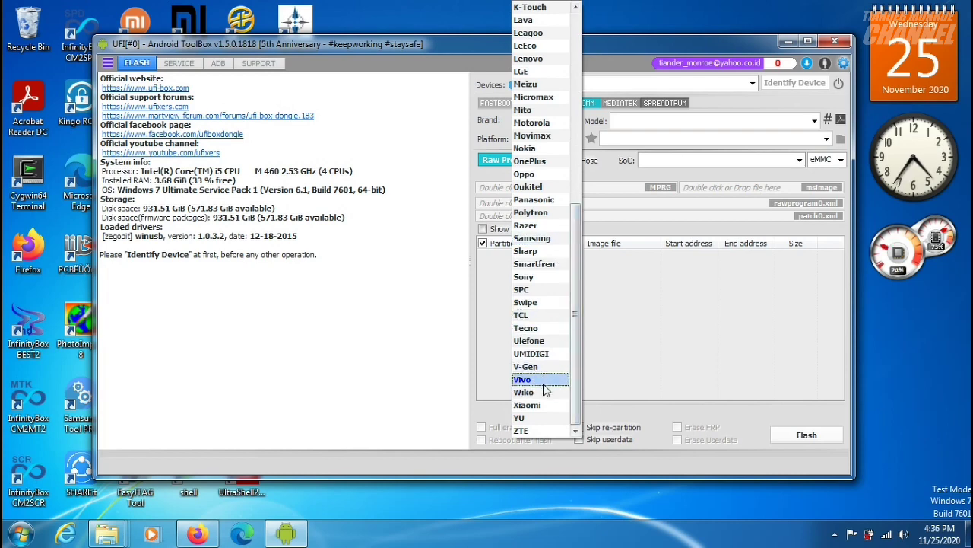
left_click(531, 174)
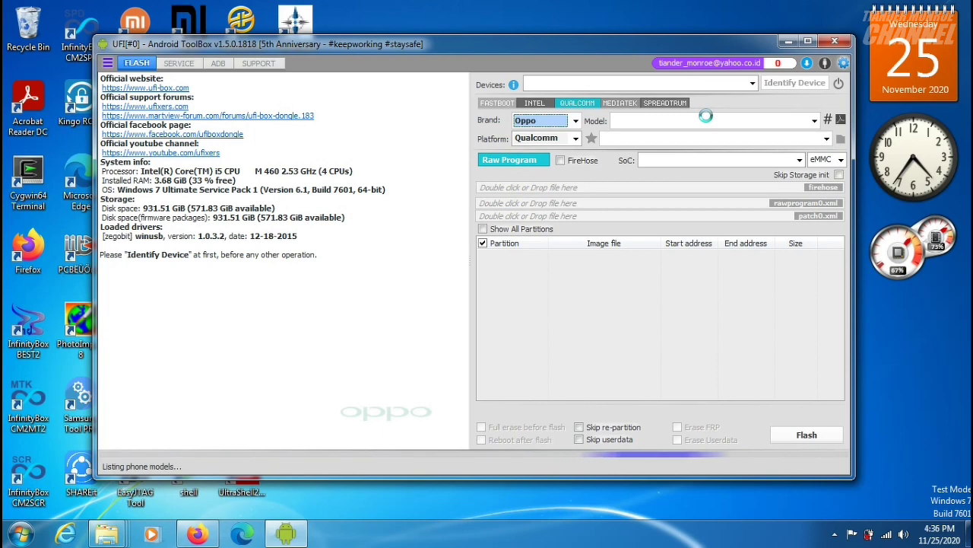
Step: Select Realme C1 (RMX1811) as the phone model
left_click(813, 121)
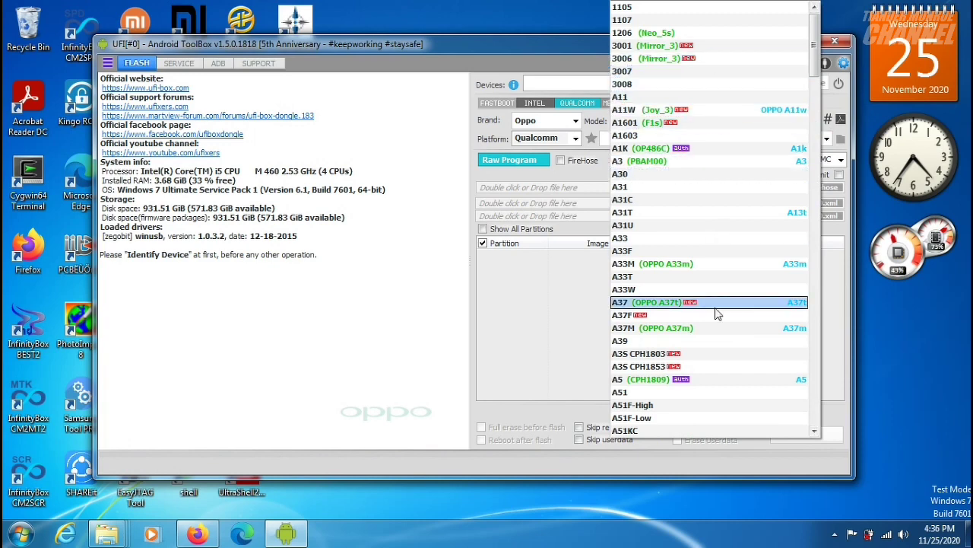
scroll(717, 310, "down", 15)
scroll(717, 312, "down", 15)
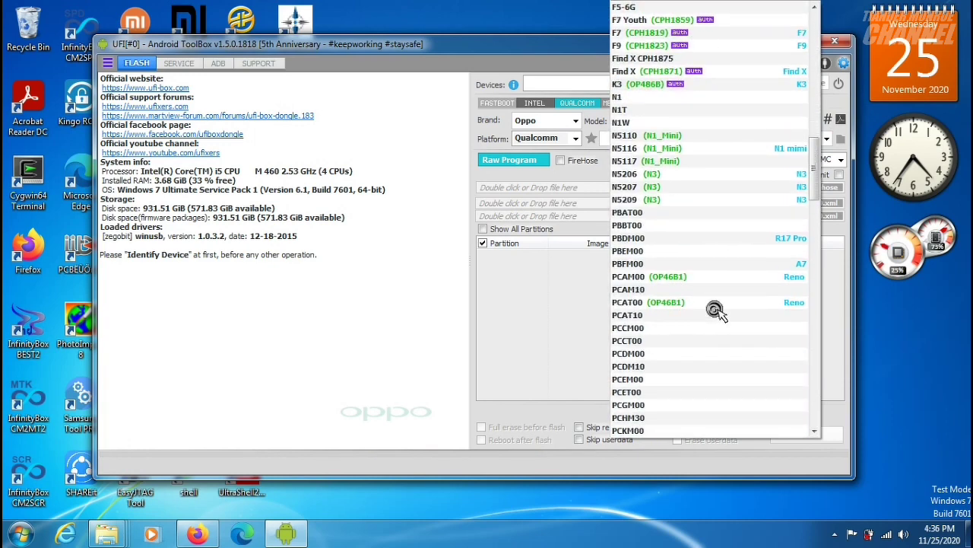
scroll(717, 312, "down", 11)
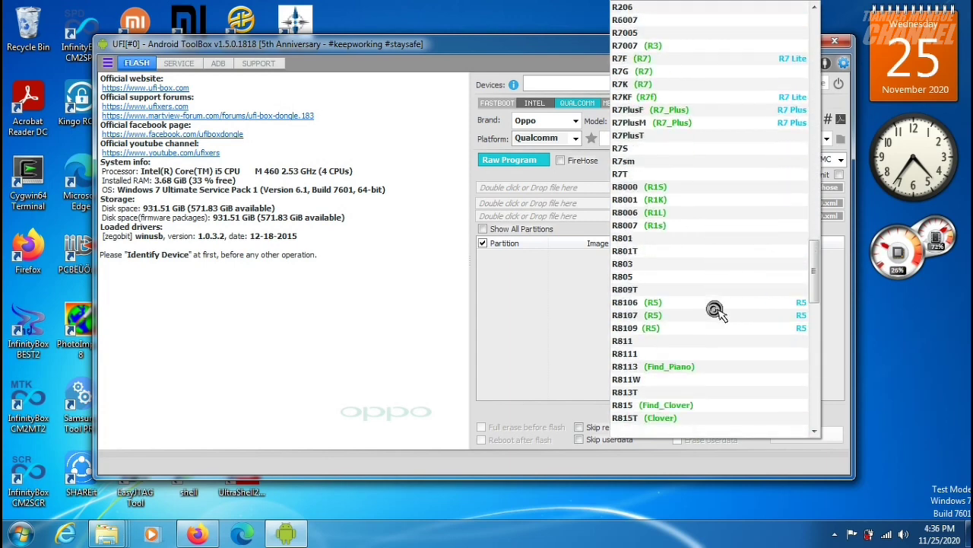
scroll(718, 312, "down", 8)
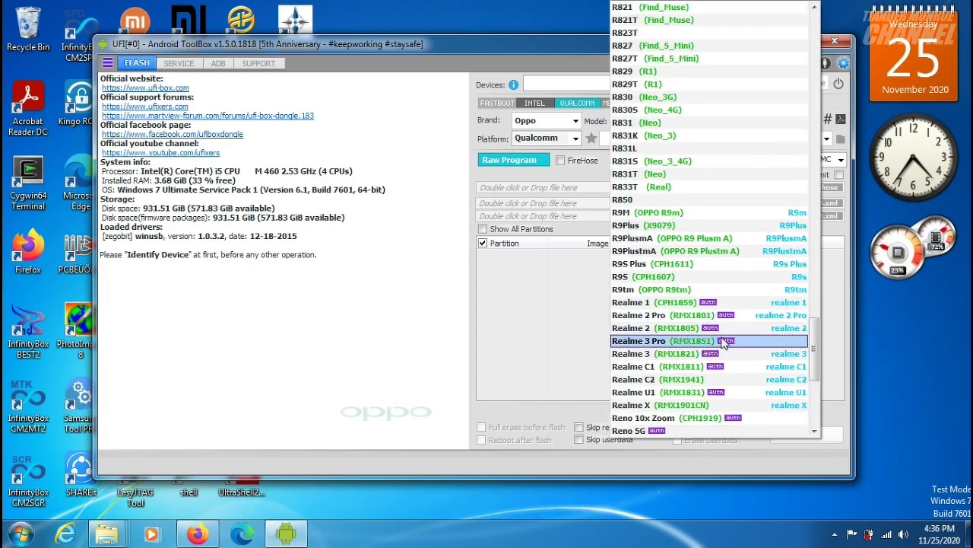
left_click(689, 372)
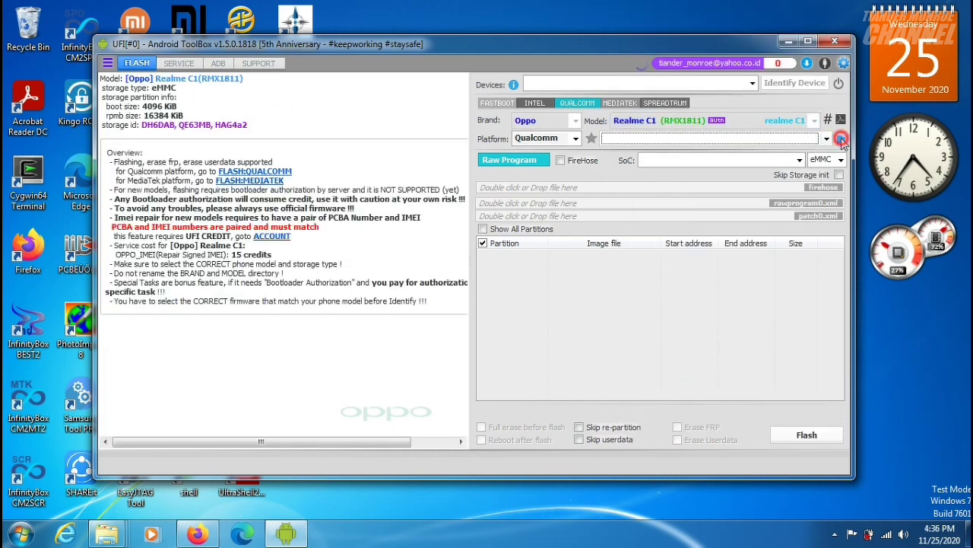
Step: Paste the cut firmware folder into the Realme C1 folder of the Oppo firmware directory
double_click(545, 259)
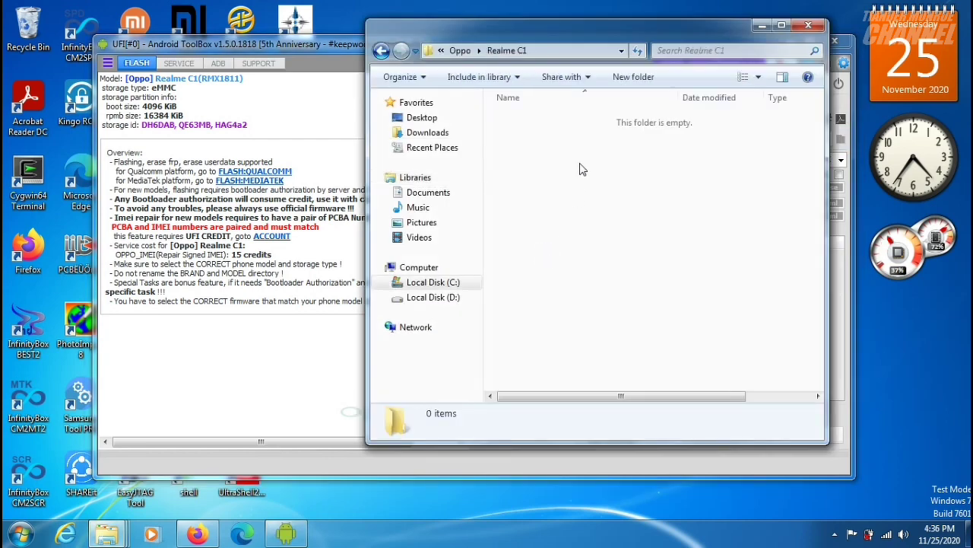
right_click(580, 163)
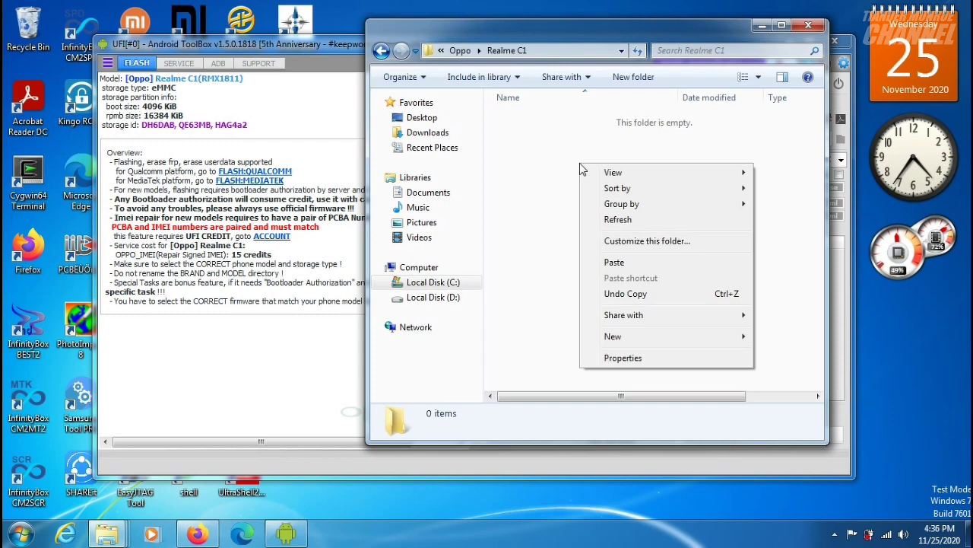
left_click(631, 262)
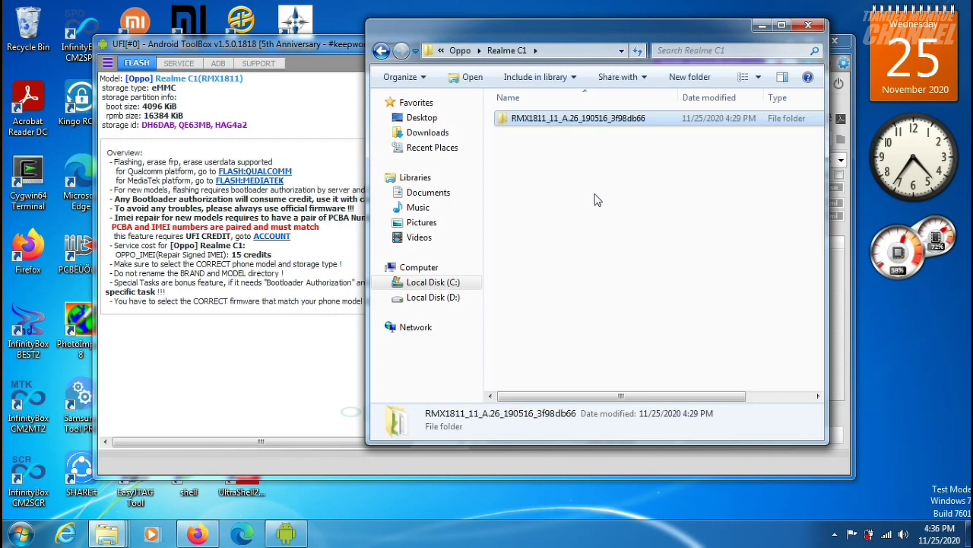
Step: Check the files inside the pasted RMX1811_11_A.26_190516_3f98db66 folder and close the folder window
double_click(607, 124)
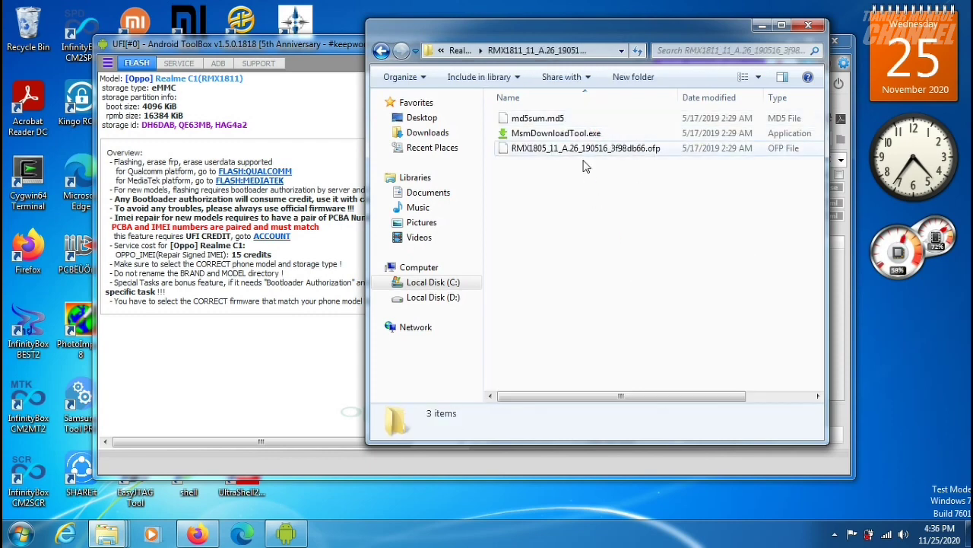
left_click(812, 27)
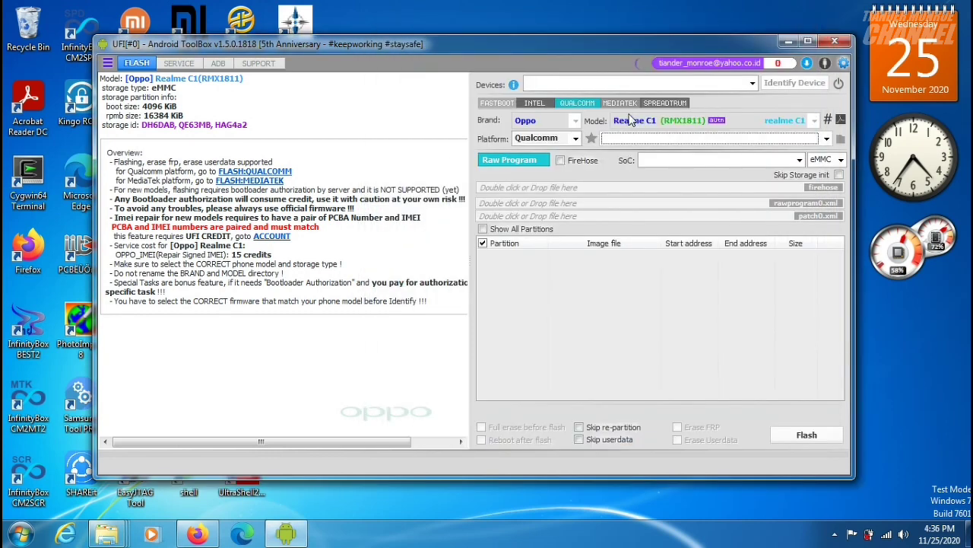
Step: Switch the brand to OnePlus and back to Oppo to reset the model selection
left_click(576, 122)
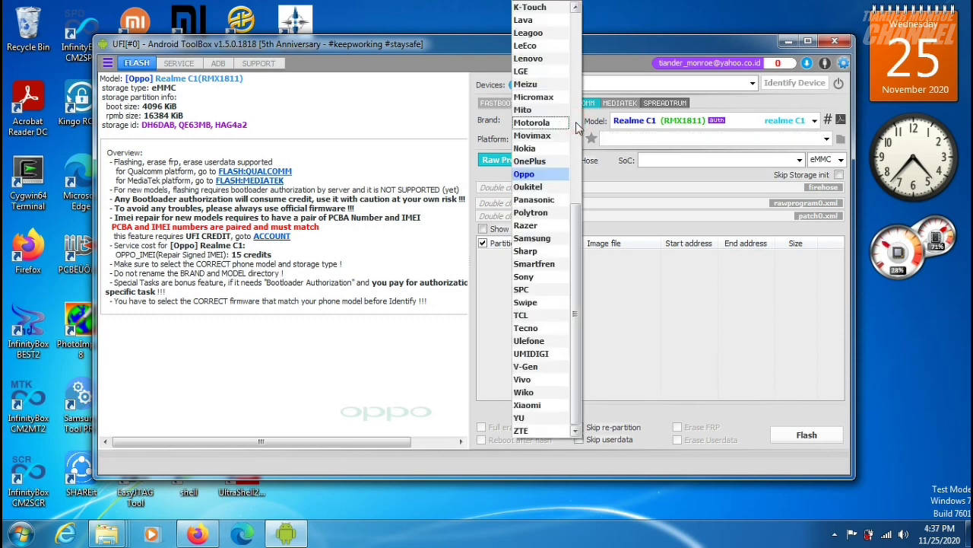
left_click(541, 160)
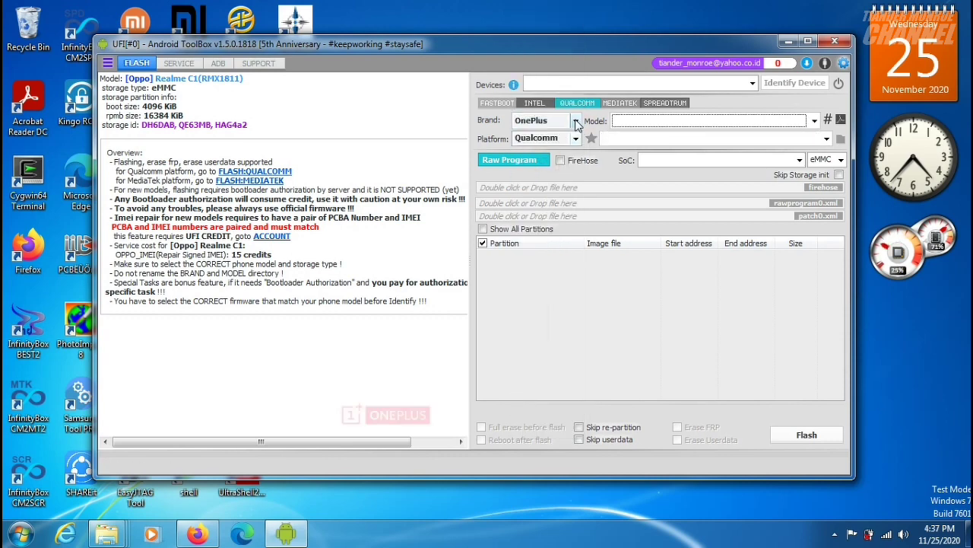
left_click(576, 122)
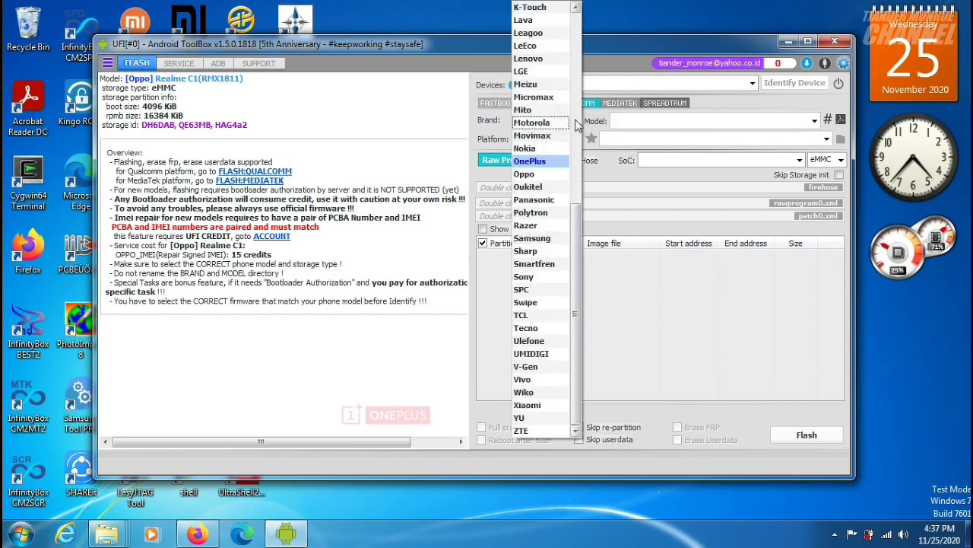
left_click(545, 176)
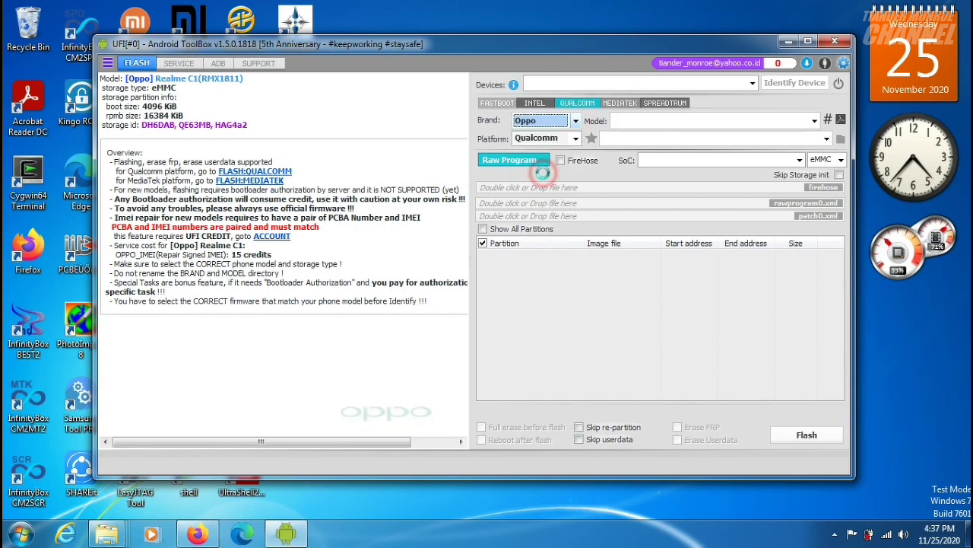
Step: Select Realme C1 (RMX1811) as the model and load the RMX1811_11_A.26_190516_3f98db66 firmware package so its OFP file is extracted
left_click(814, 120)
scroll(703, 251, "down", 20)
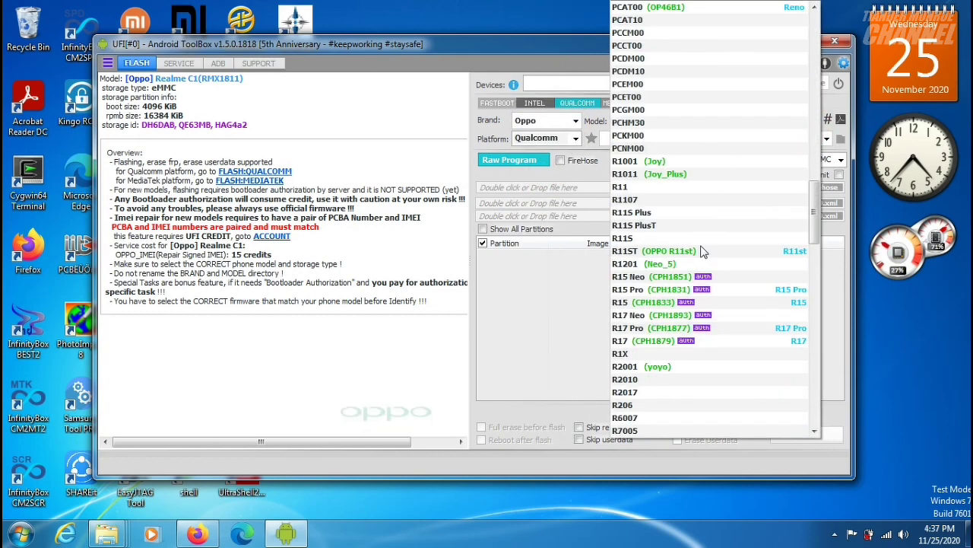
scroll(703, 251, "down", 20)
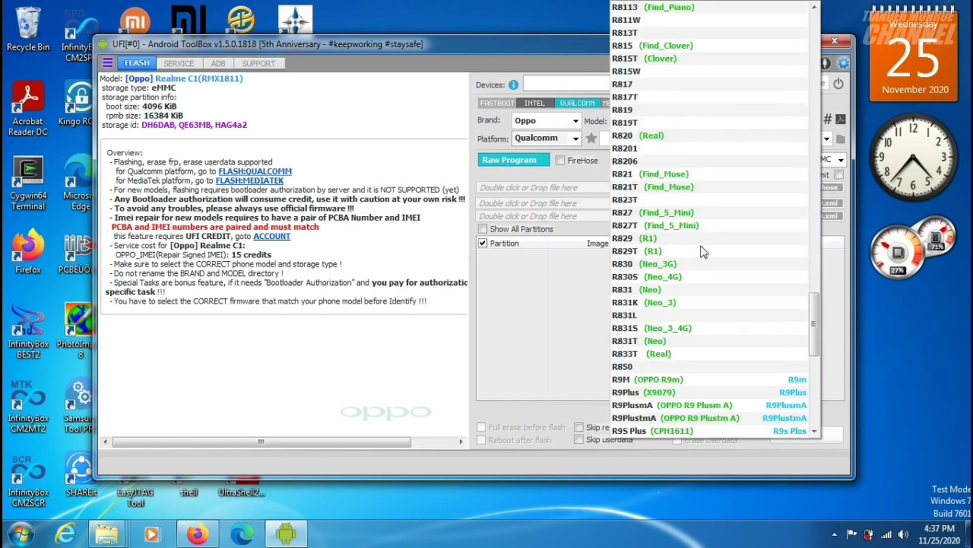
scroll(704, 251, "down", 5)
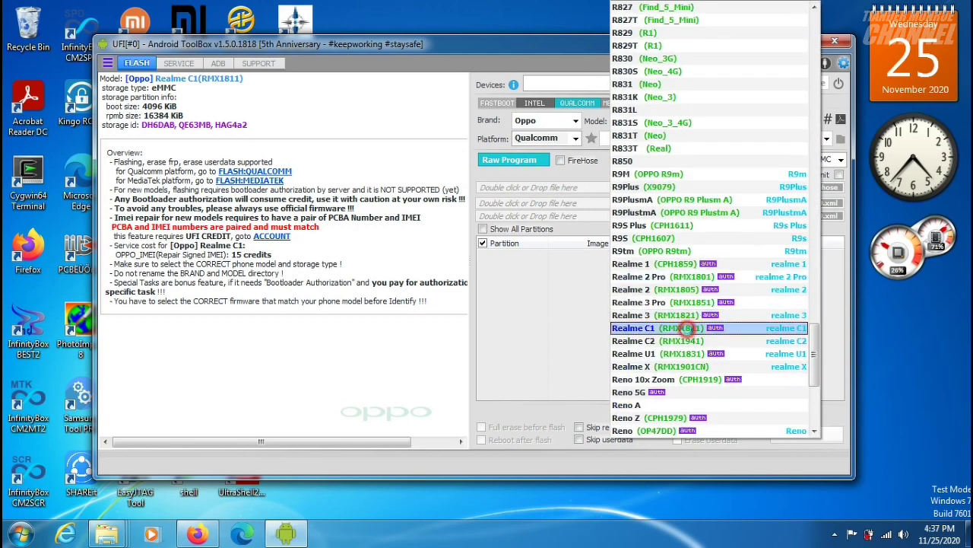
left_click(684, 329)
left_click(660, 140)
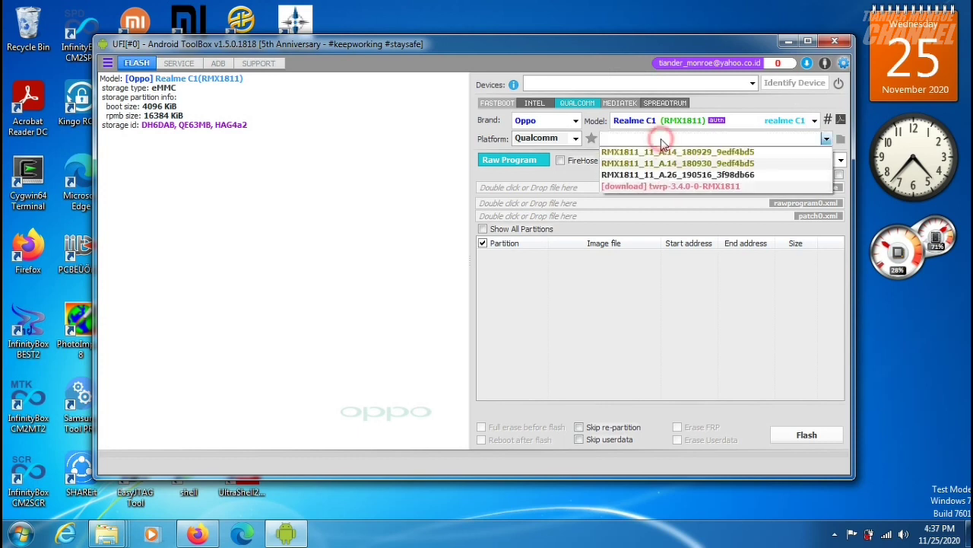
left_click(691, 174)
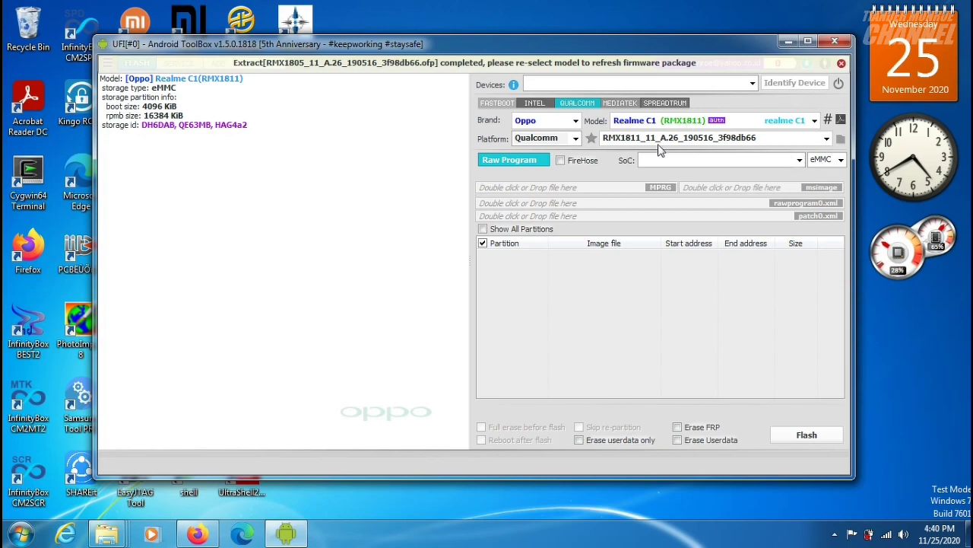
Step: Close Android ToolBox, switch to UFI eMMC ToolBox and identify the connected eMMC
left_click(834, 41)
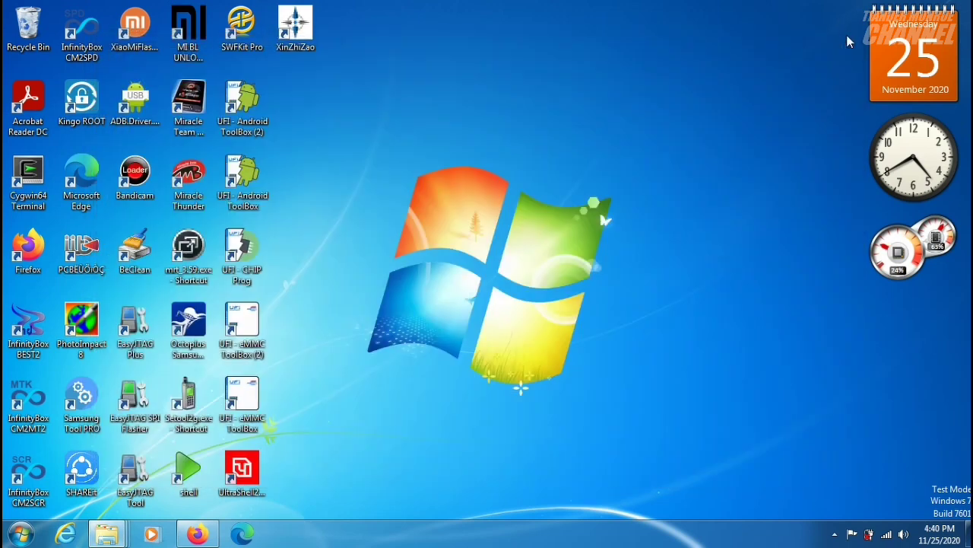
double_click(240, 327)
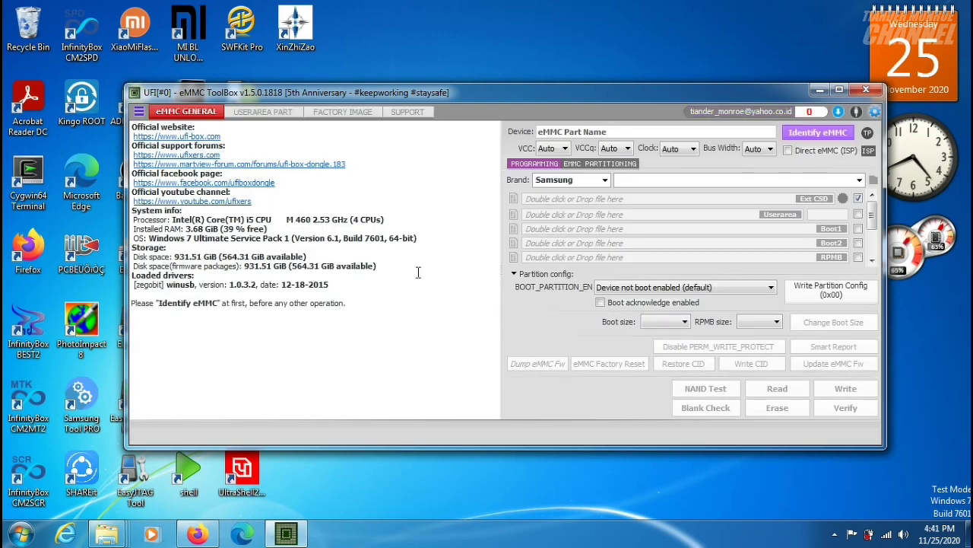
left_click(814, 133)
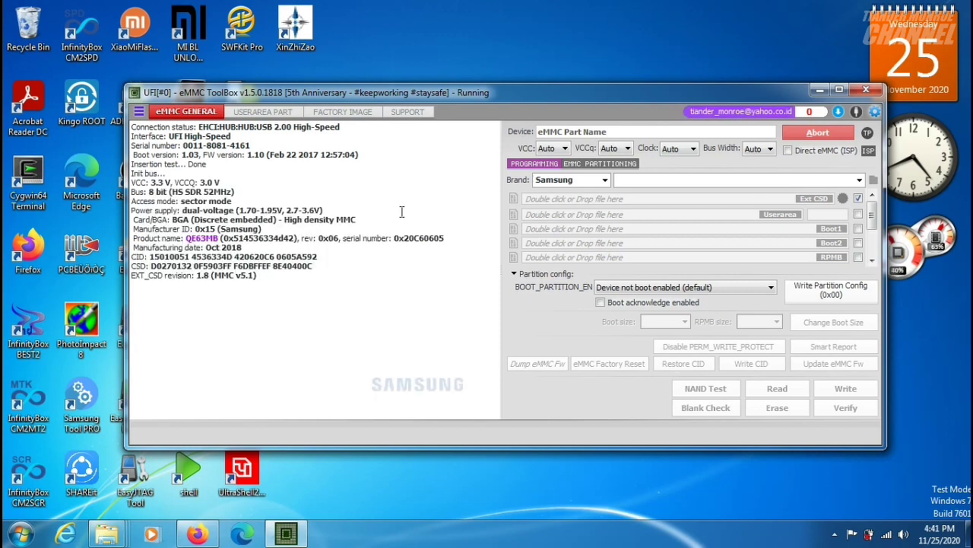
Step: Set up factory image programming with Qualcomm as the platform
left_click(329, 114)
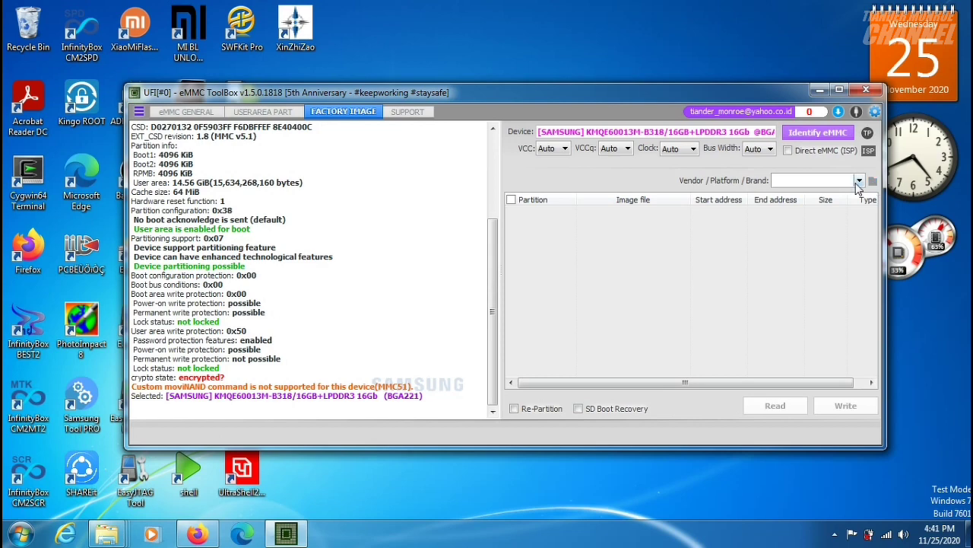
left_click(857, 183)
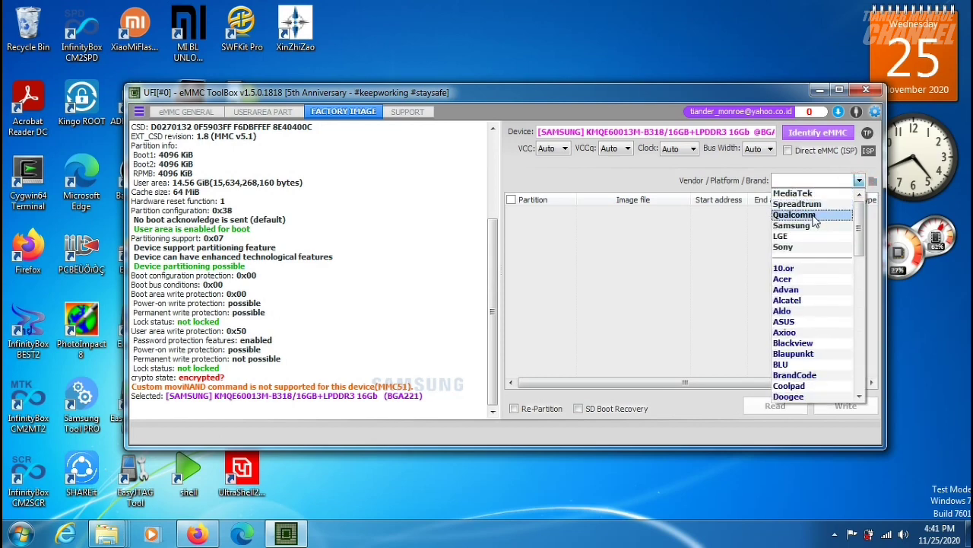
left_click(812, 216)
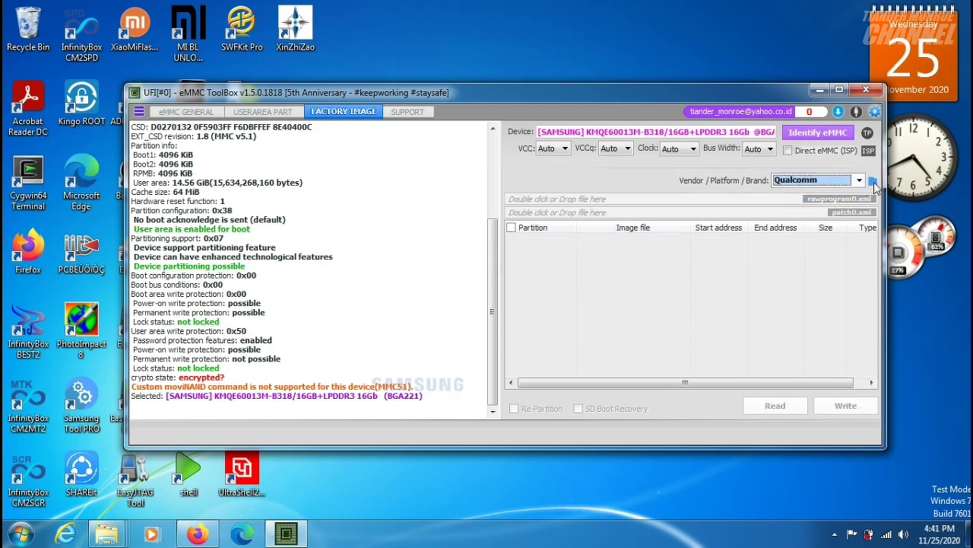
Step: Open the extracted RMX1811_11_A.26_190516_3f98db66 folder under Oppo > Realme C1 in the Android_ToolBox firmware directory
left_click(874, 184)
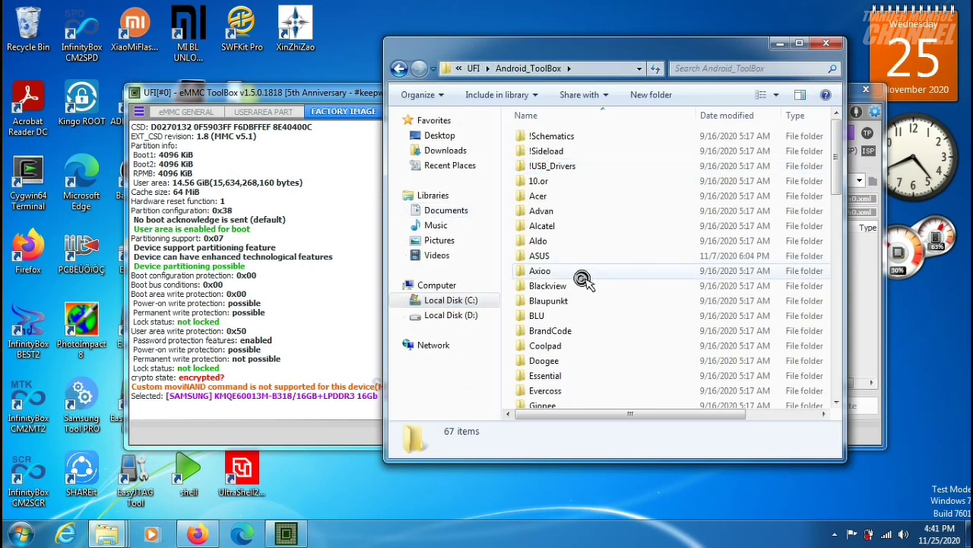
scroll(584, 280, "down", 15)
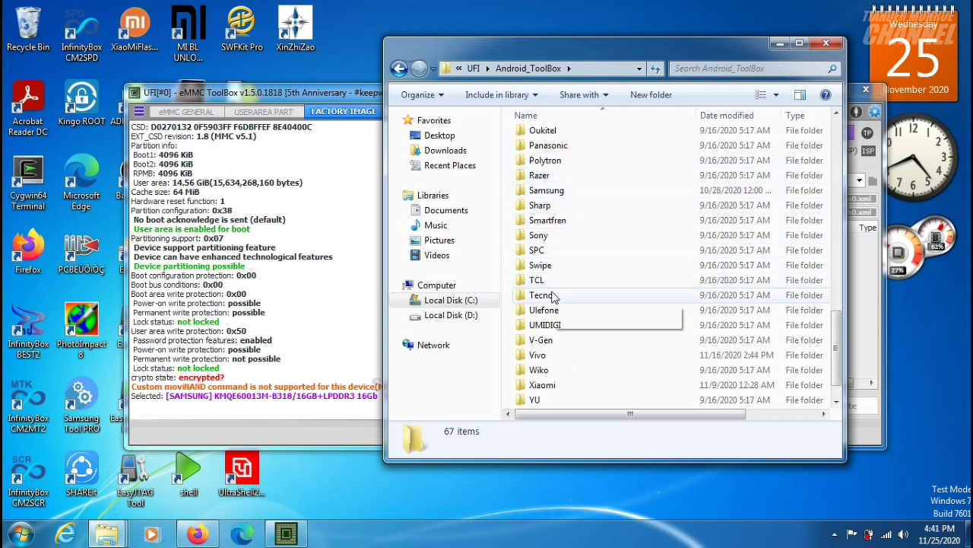
scroll(549, 289, "up", 2)
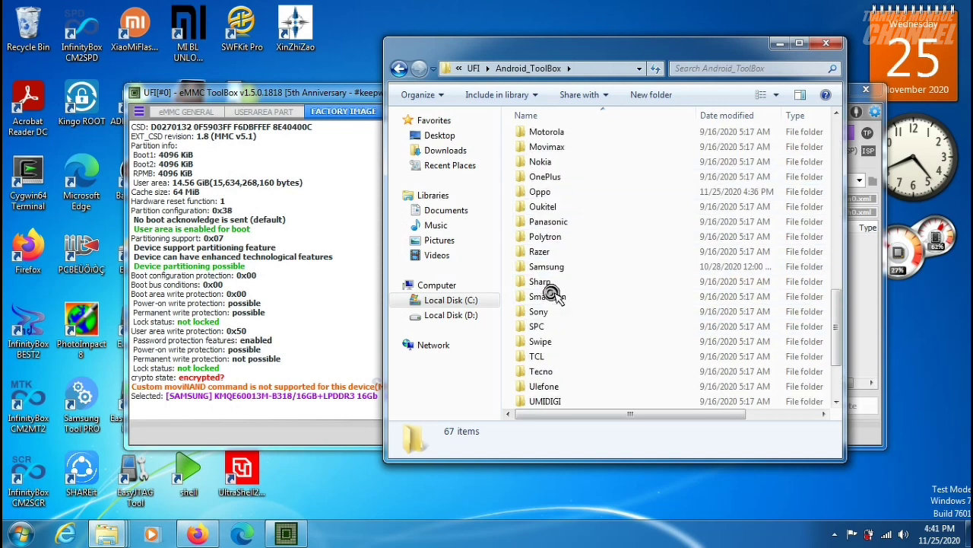
double_click(538, 194)
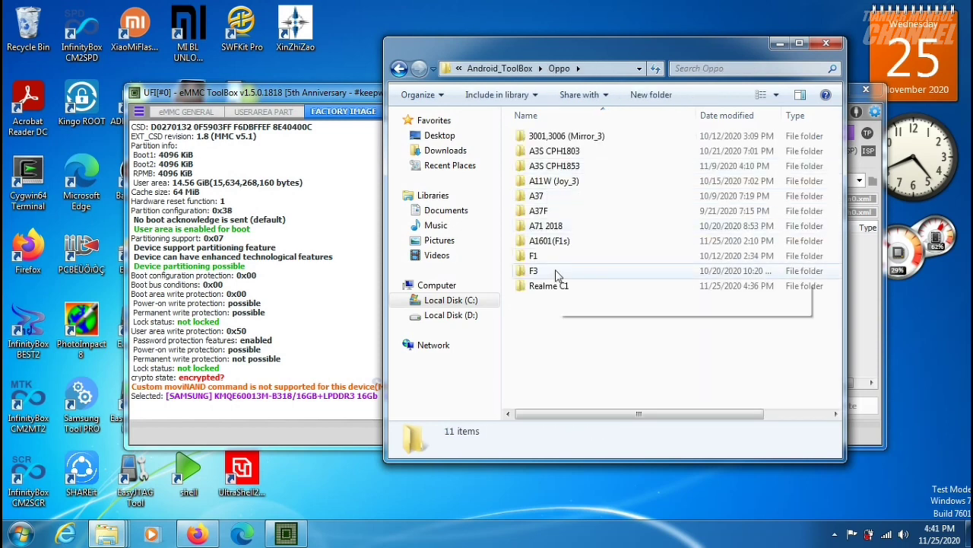
double_click(551, 285)
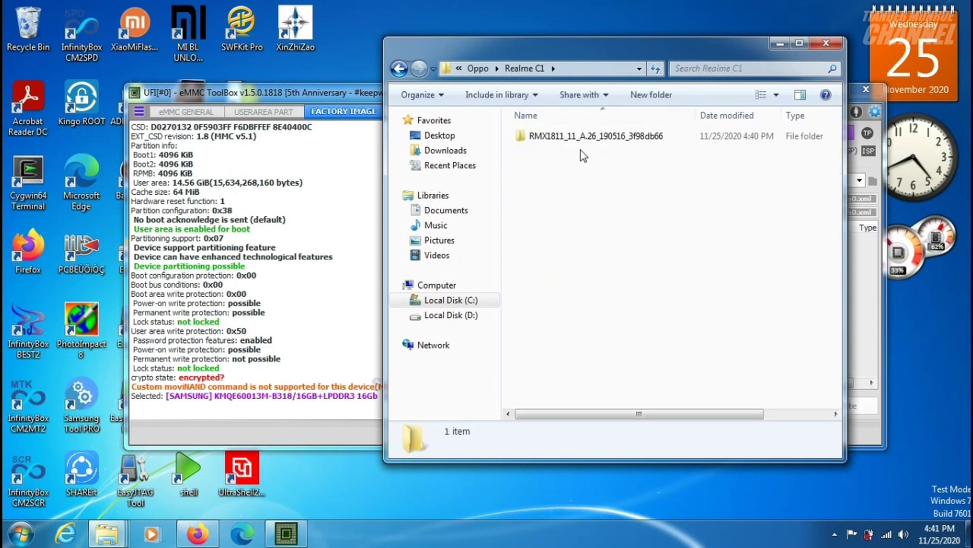
double_click(601, 136)
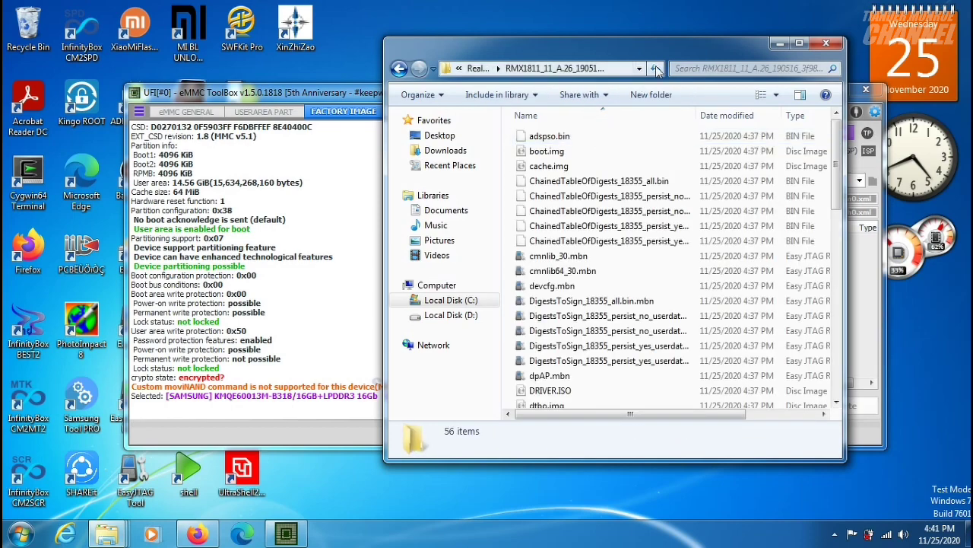
Step: Load rawprogram0_MSM_18355.xml from the extracted firmware folder as the factory image's rawprogram0 file
left_click_drag(668, 53, 416, 65)
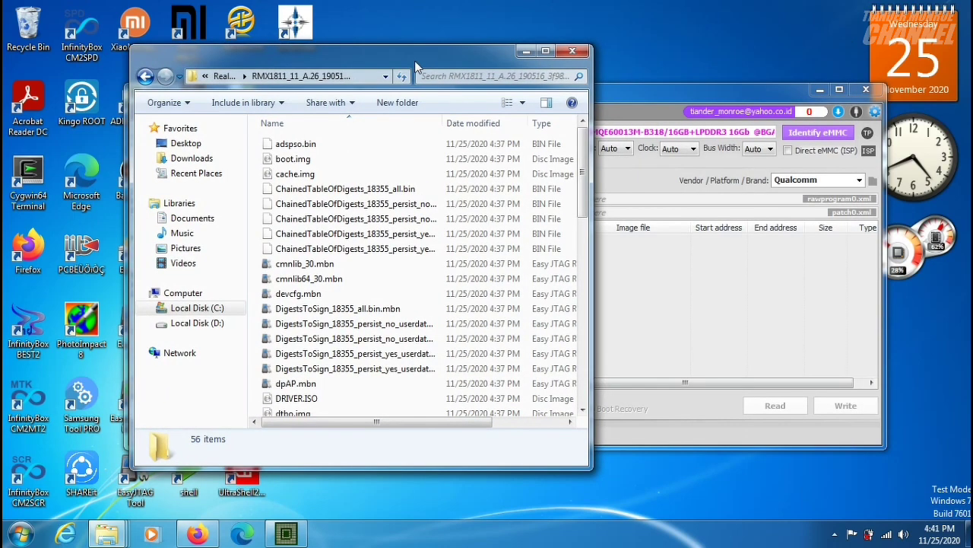
scroll(415, 247, "down", 4)
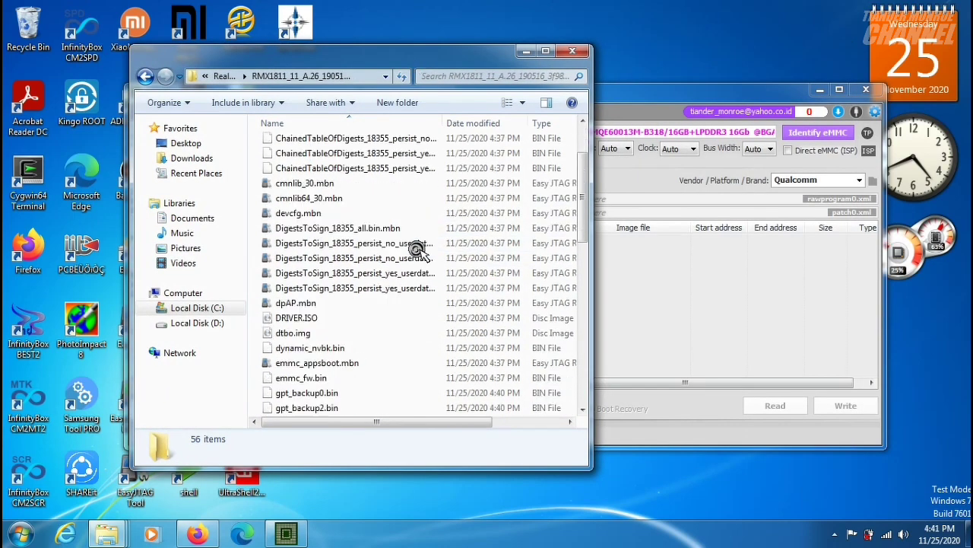
scroll(418, 251, "down", 1)
scroll(417, 253, "down", 4)
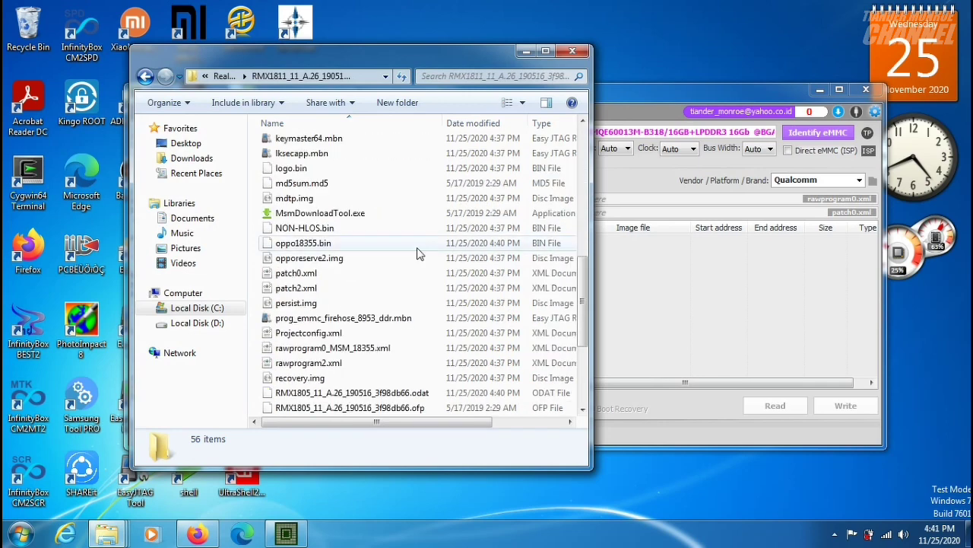
left_click(335, 350)
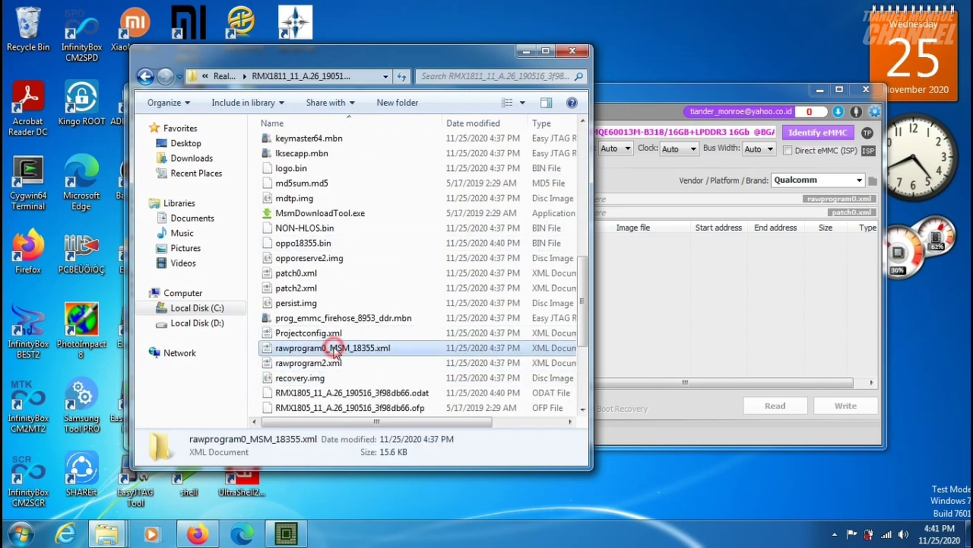
left_click_drag(335, 350, 663, 199)
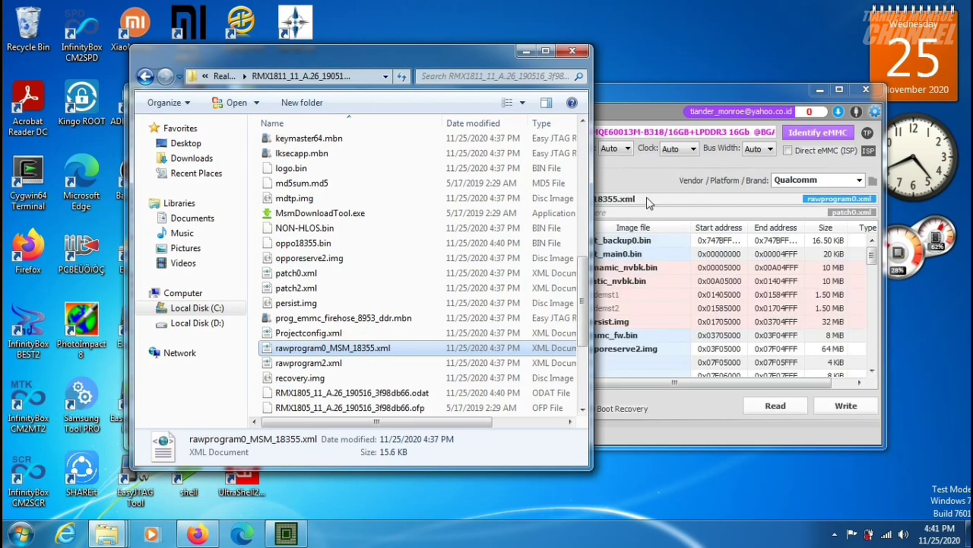
Step: Load patch0.xml from the firmware folder as the patch file and minimize the folder window
left_click(329, 274)
left_click_drag(330, 274, 681, 217)
left_click(525, 51)
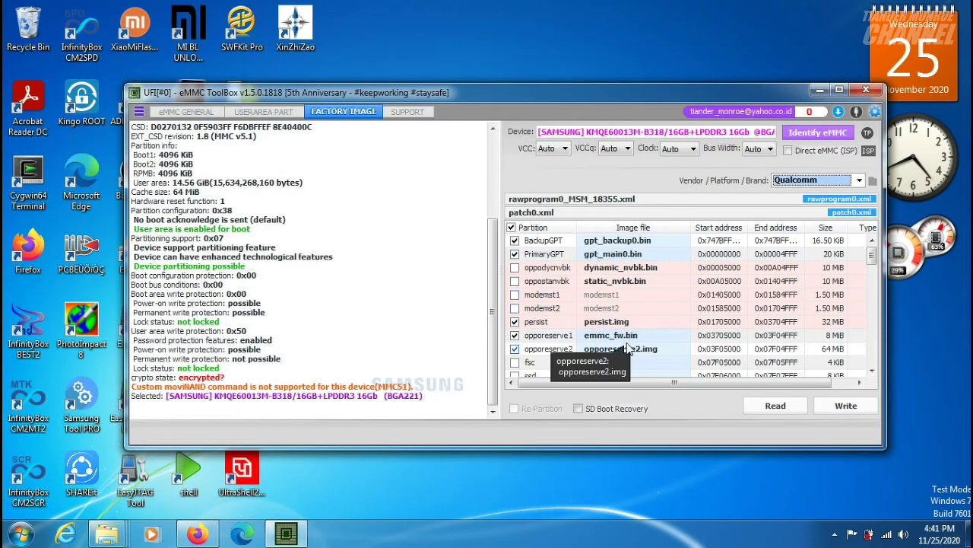
Step: Start writing the factory image to the eMMC and abort the operation
left_click(840, 406)
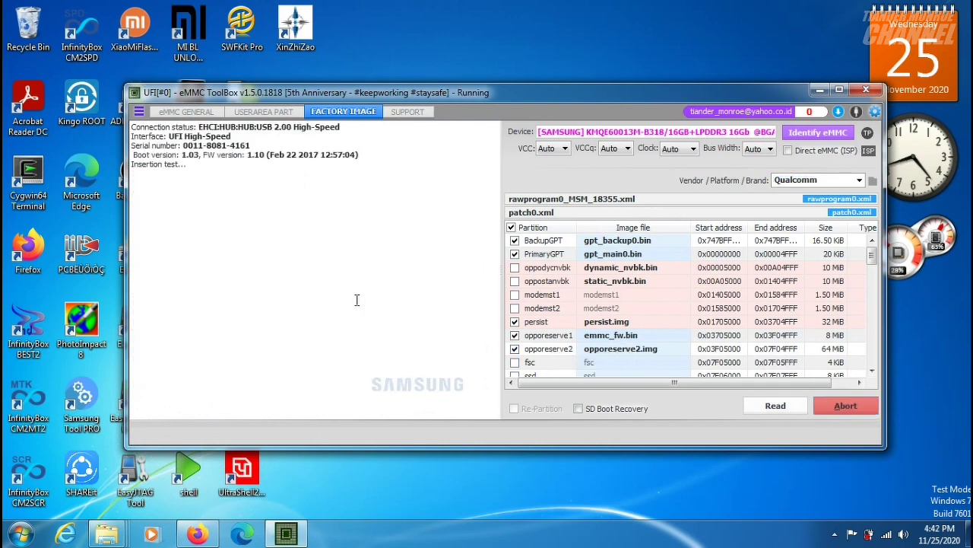
left_click(845, 405)
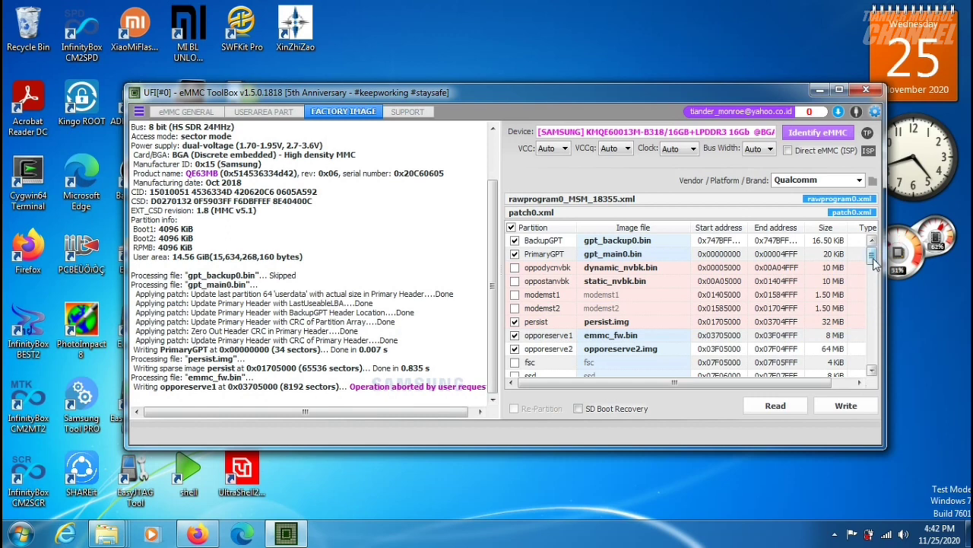
Step: Exclude the userdata partition (userdata.img) from the factory image write
scroll(874, 306, "down", 15)
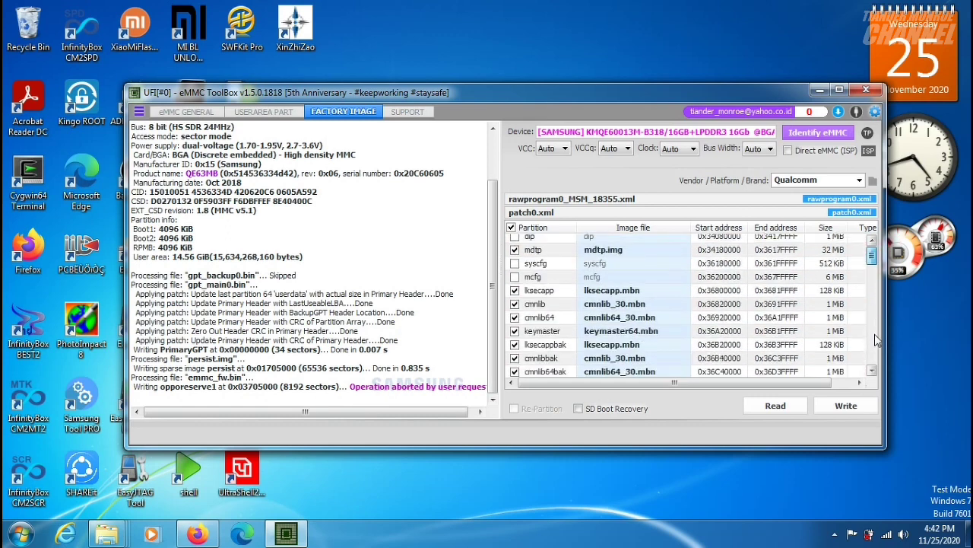
left_click(875, 334)
scroll(874, 334, "down", 8)
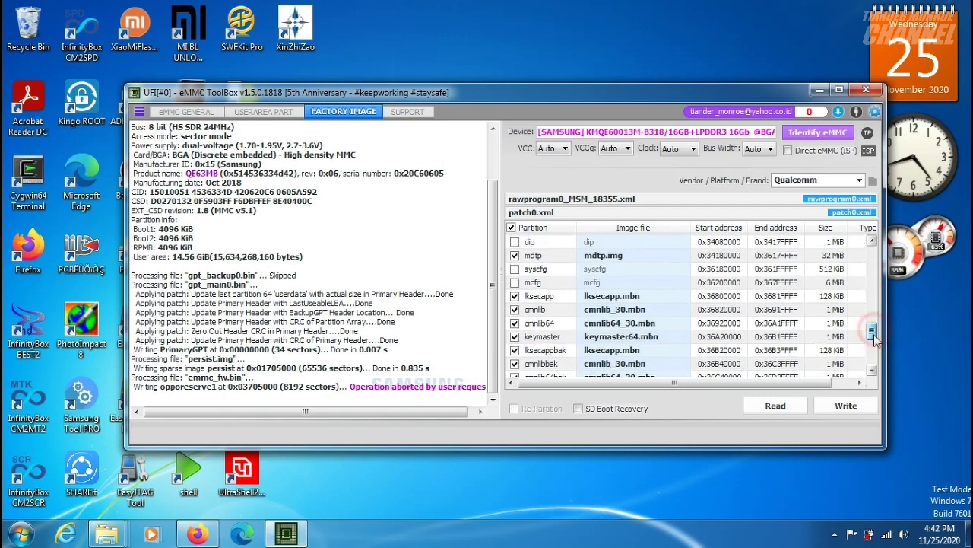
left_click(875, 362)
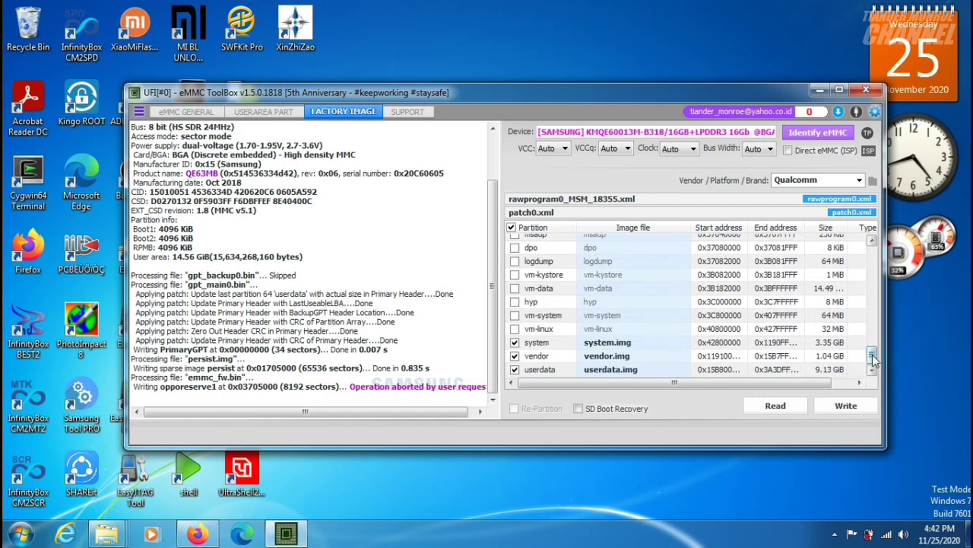
left_click(515, 370)
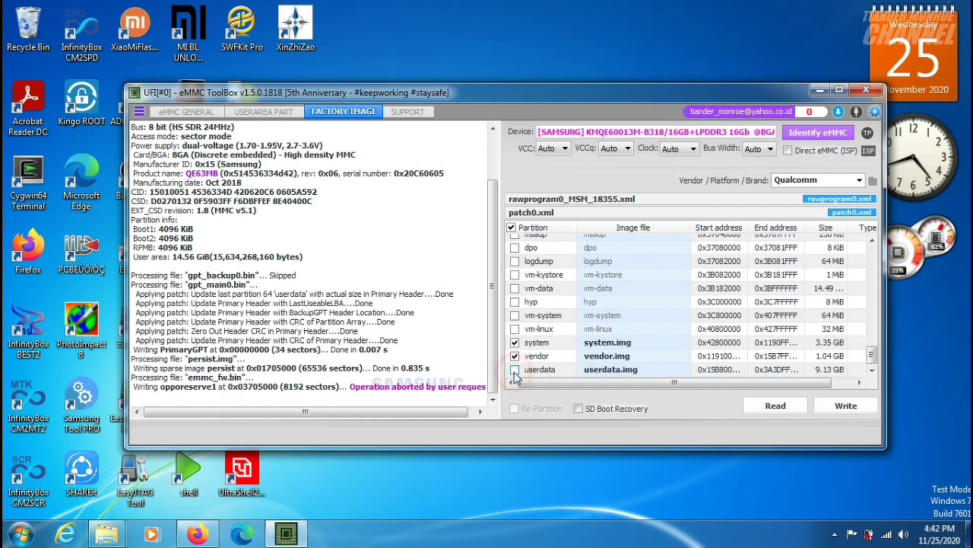
Step: Write the selected factory image partitions to the eMMC, then identify the eMMC again to read its Android system info
left_click(829, 406)
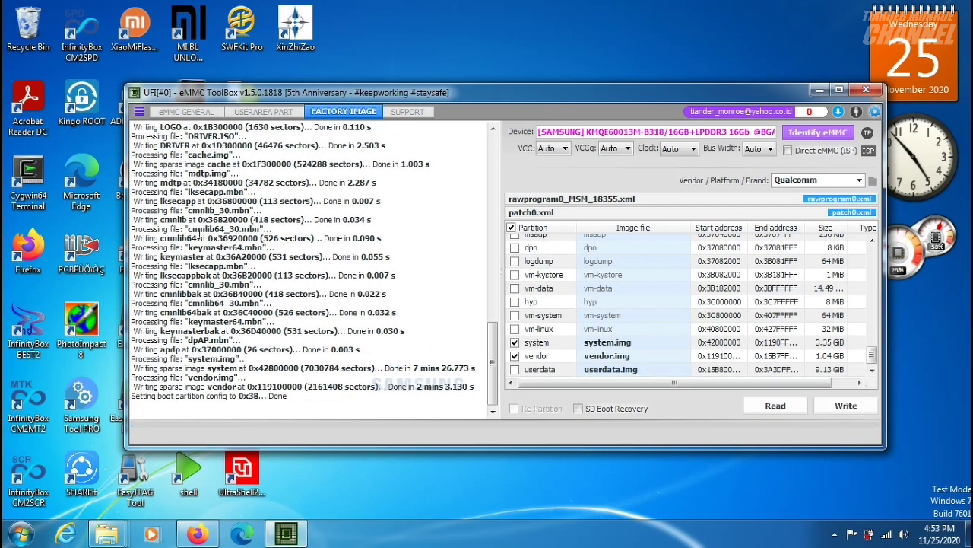
left_click(821, 132)
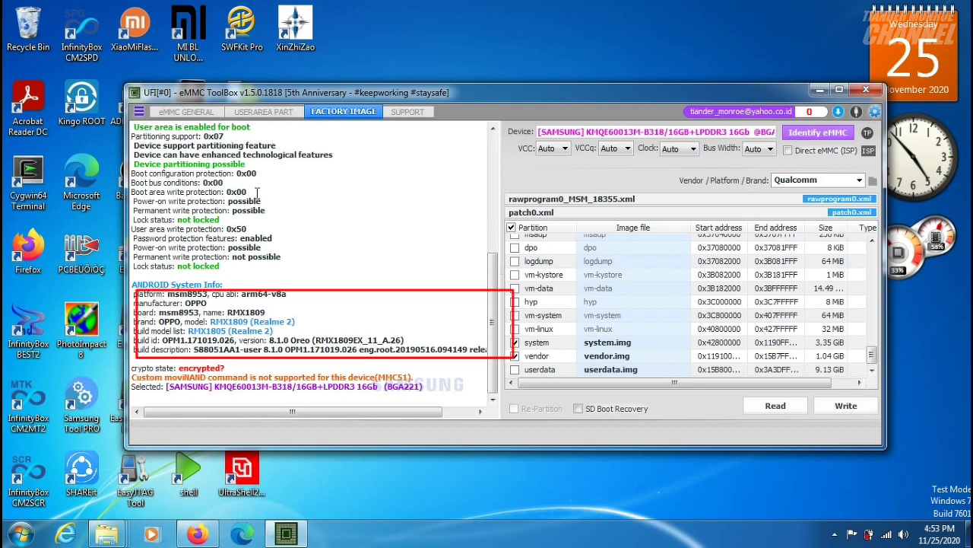
Step: Run the Factory Reset special task on the eMMC's user area and re-identify the eMMC from the general section
left_click(206, 115)
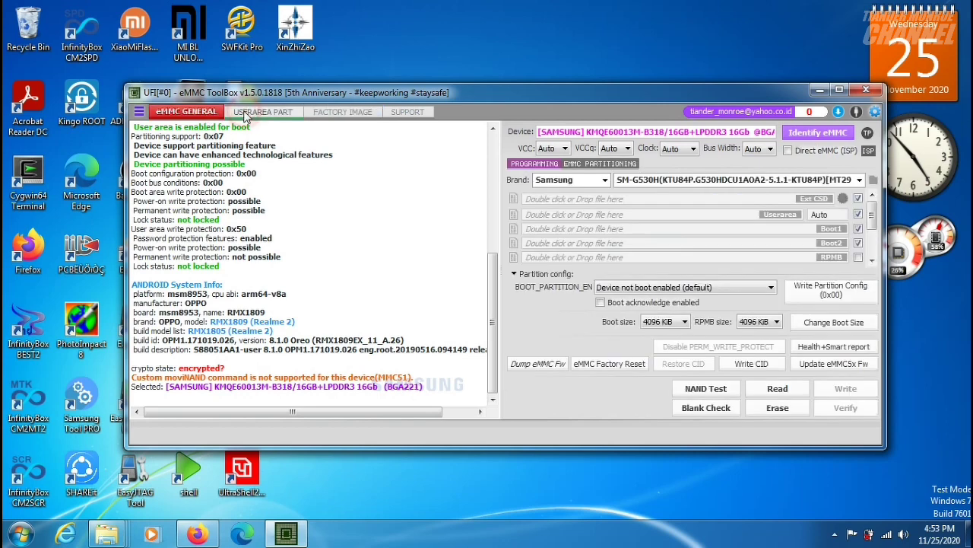
left_click(245, 113)
left_click(559, 409)
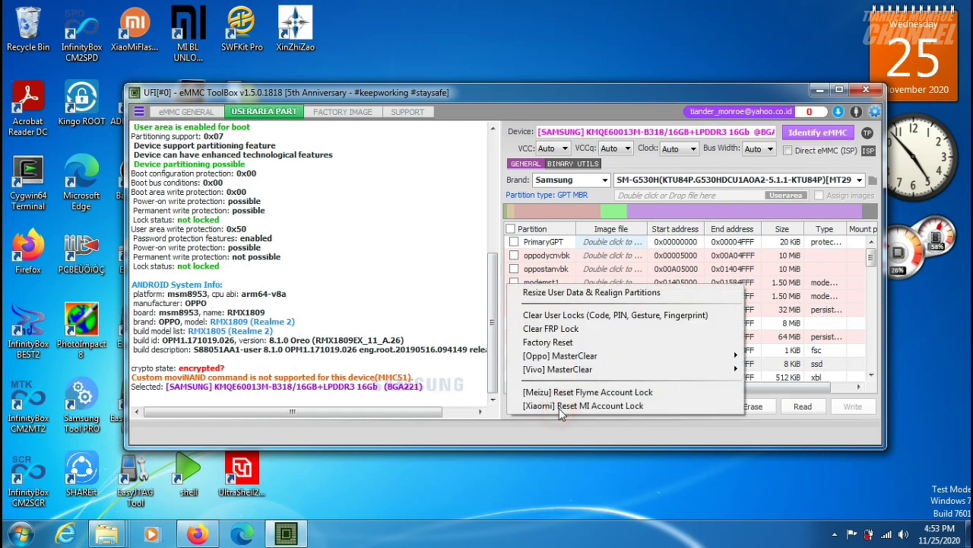
left_click(565, 343)
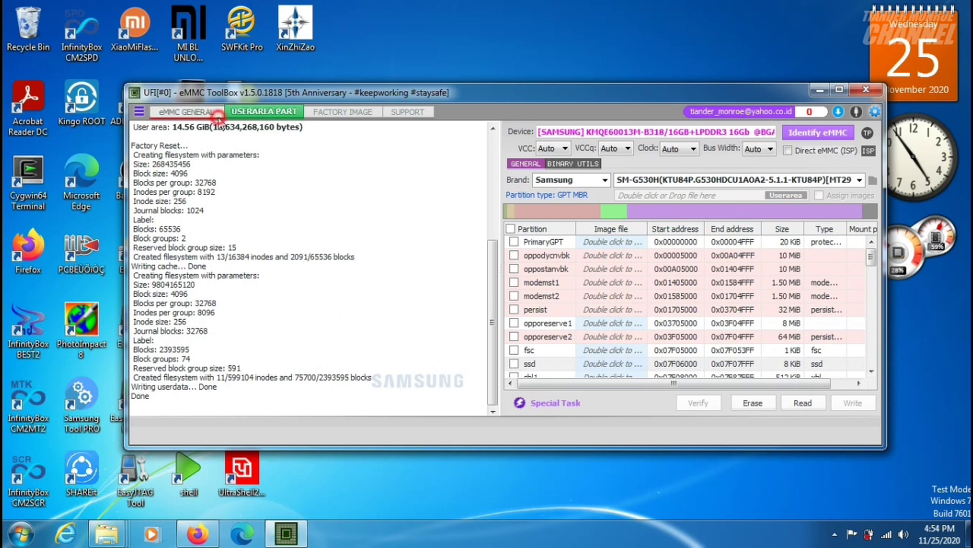
left_click(216, 114)
left_click(805, 133)
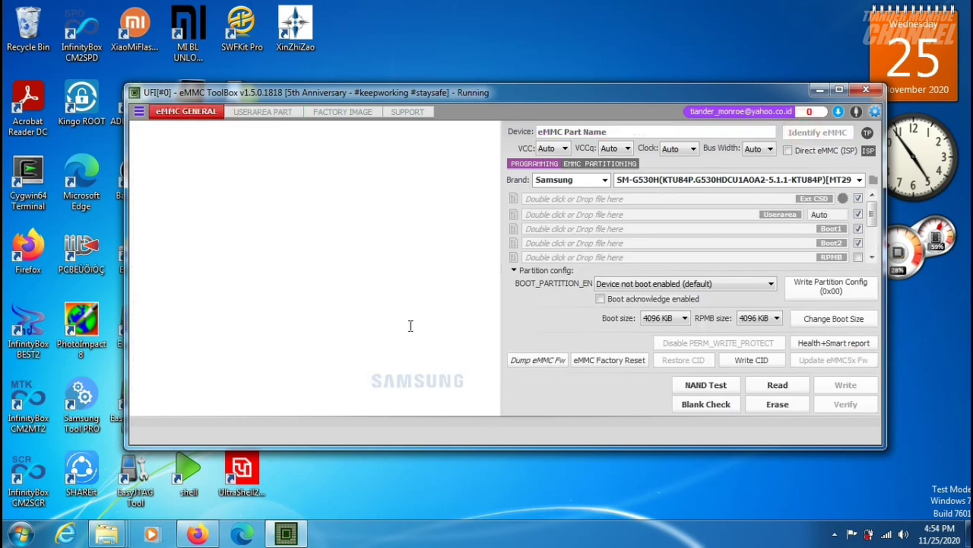